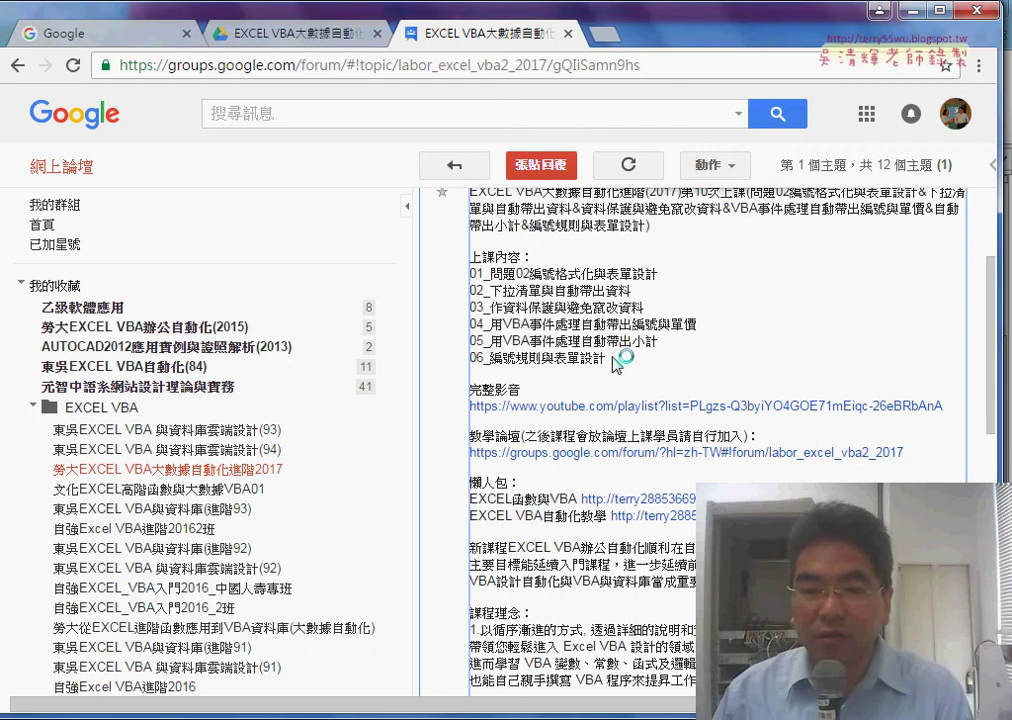
Step: Change row 27's product to 玩具 from its dropdown
left_click_drag(555, 358, 608, 358)
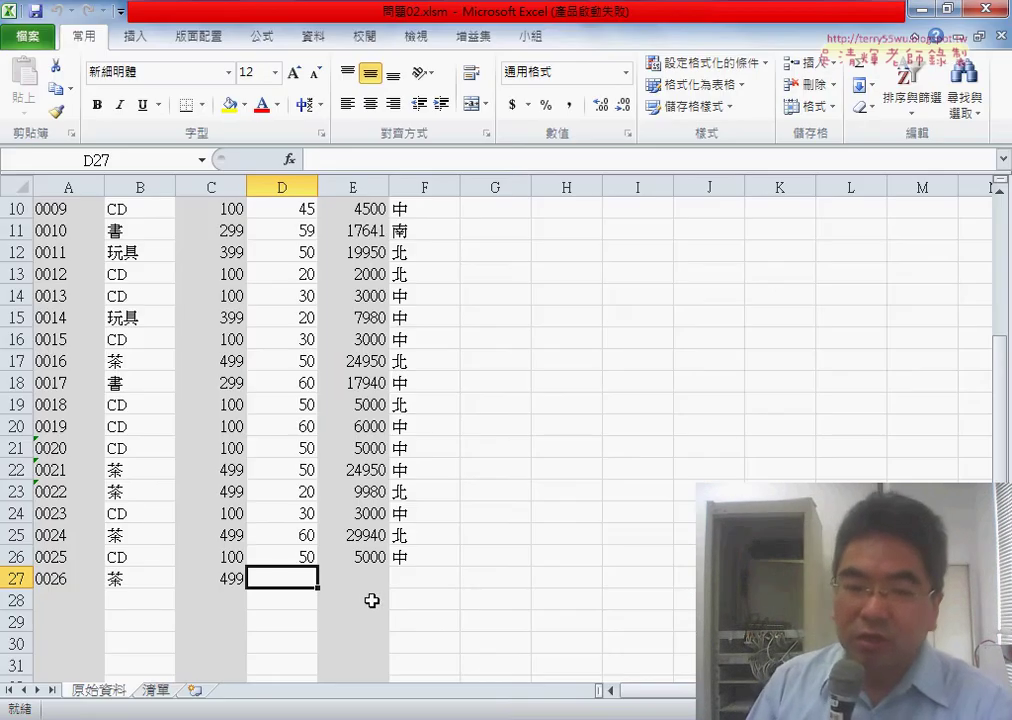
scroll(371, 600, "up", 3)
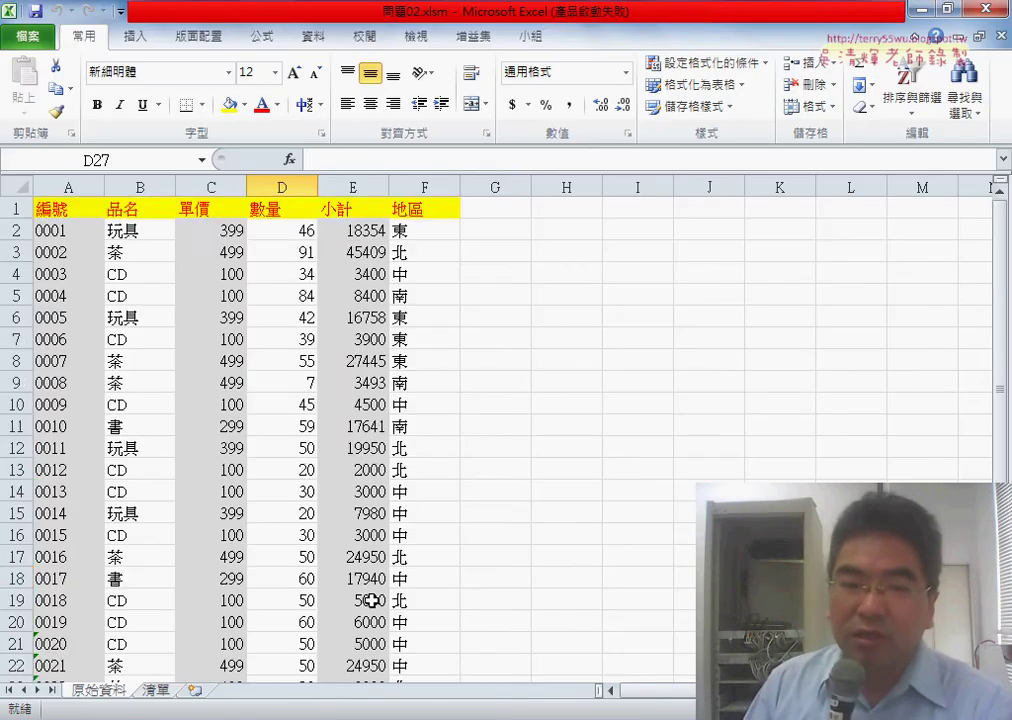
scroll(368, 599, "down", 3)
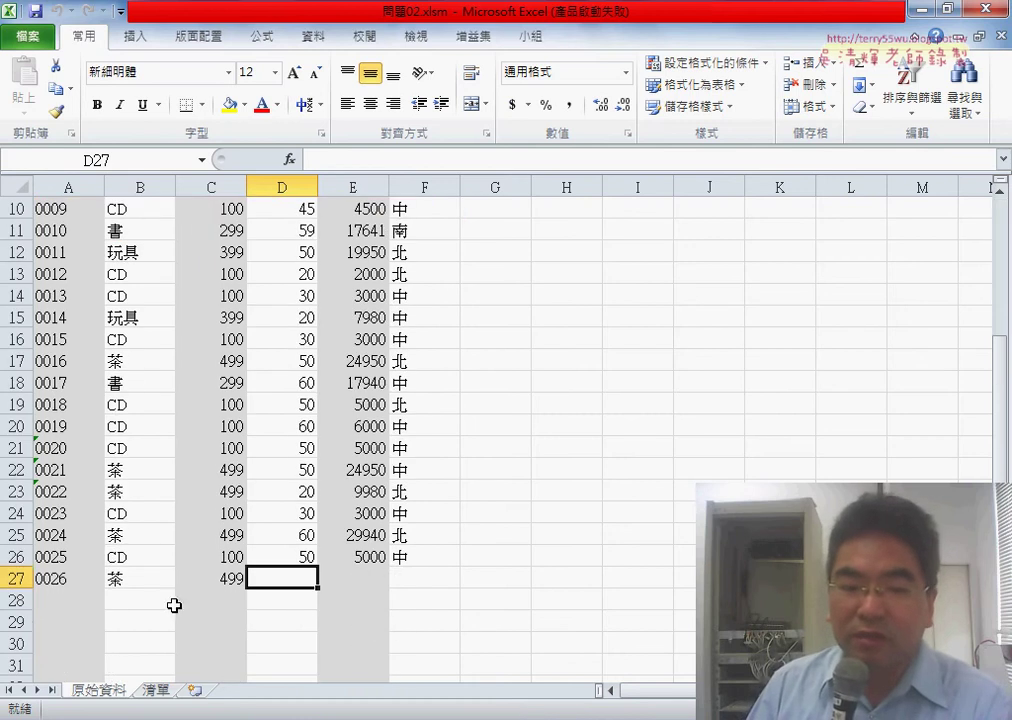
left_click(151, 599)
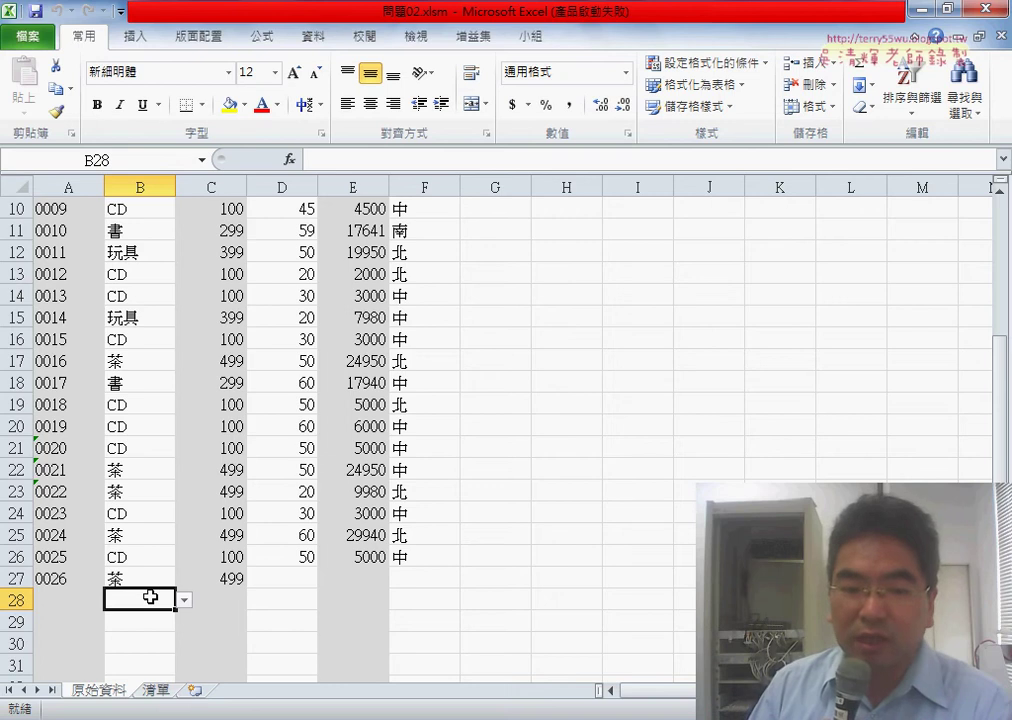
scroll(151, 597, "down", 2)
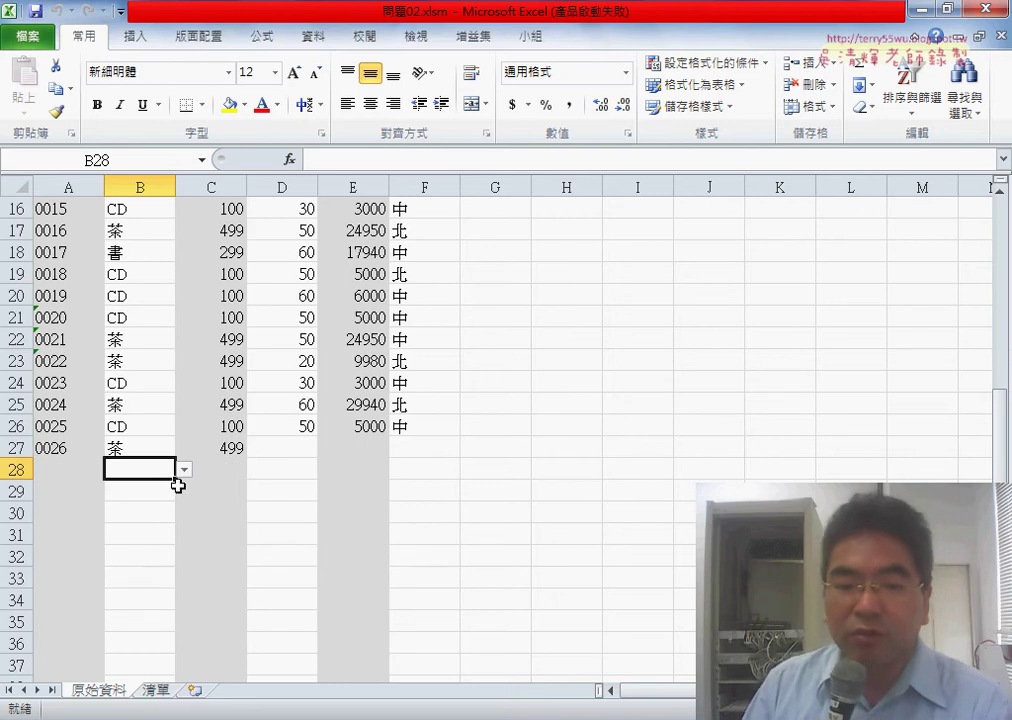
left_click(125, 447)
left_click(186, 448)
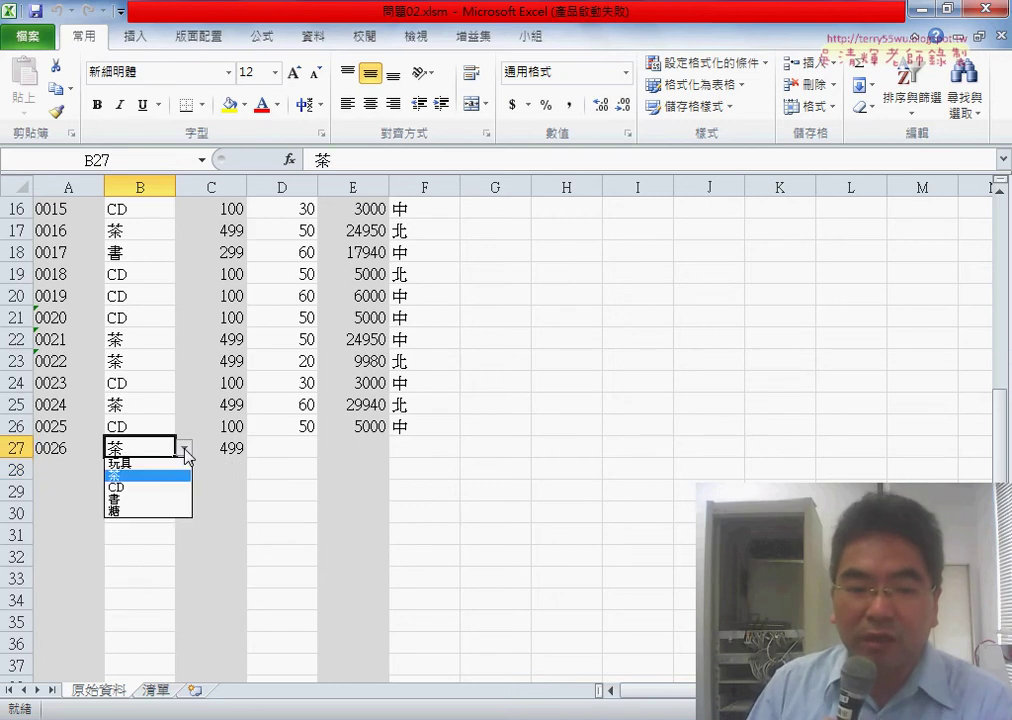
left_click(169, 465)
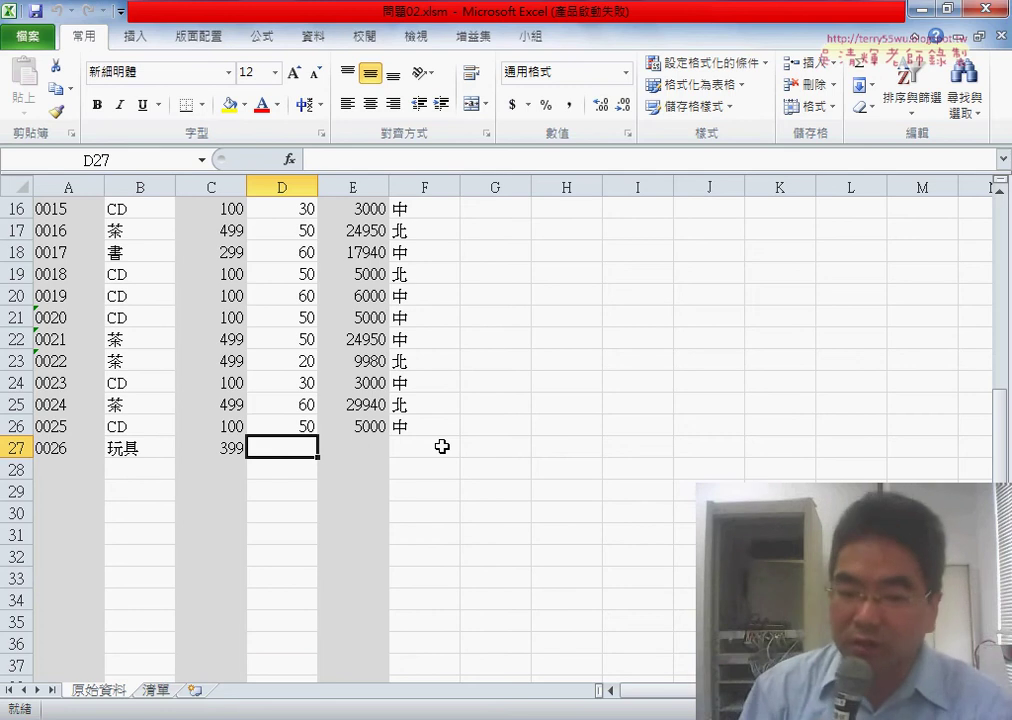
Step: Give row 27 quantity 30 and region 北
type("30")
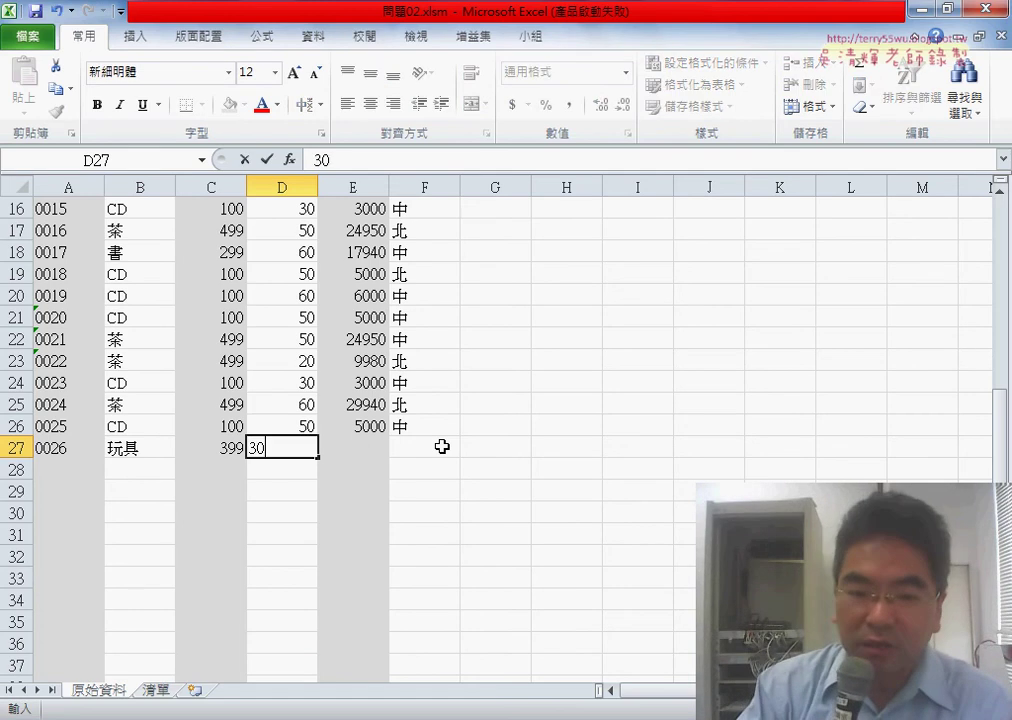
key("Return")
left_click(430, 447)
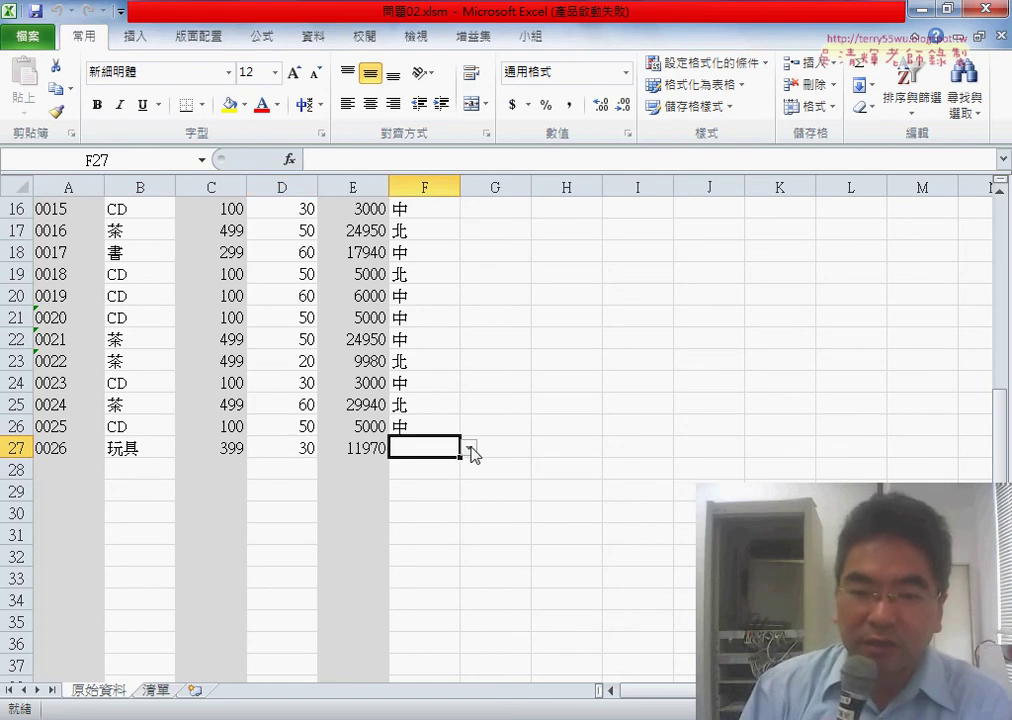
left_click(469, 449)
left_click(455, 474)
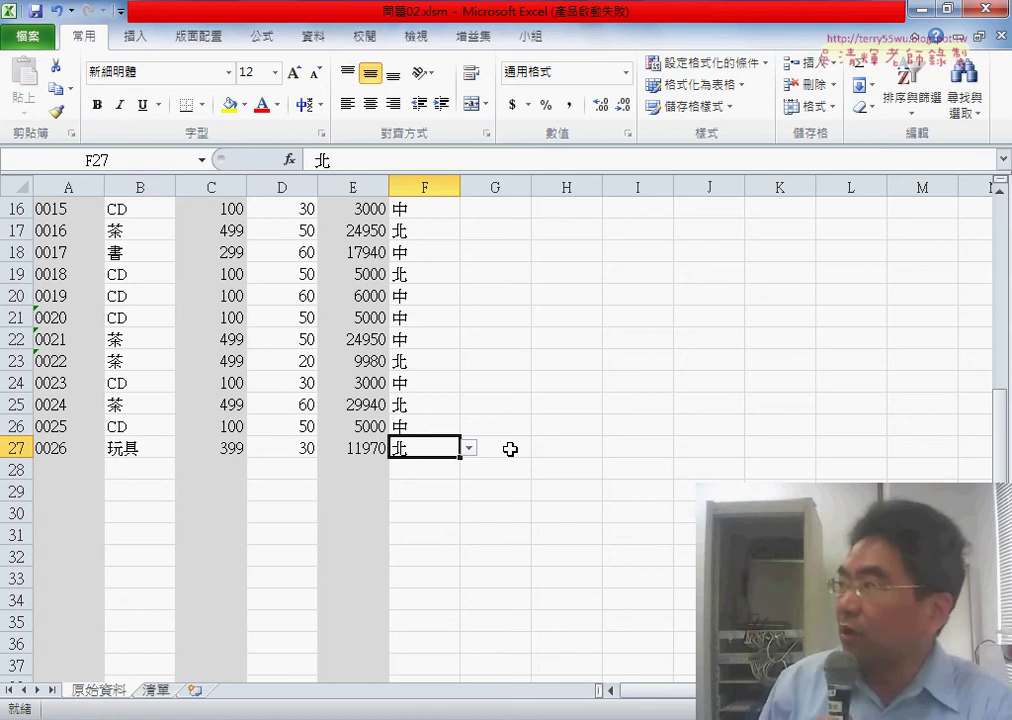
Step: Fill row 28 with product 書, quantity 20 and region 南
left_click(131, 468)
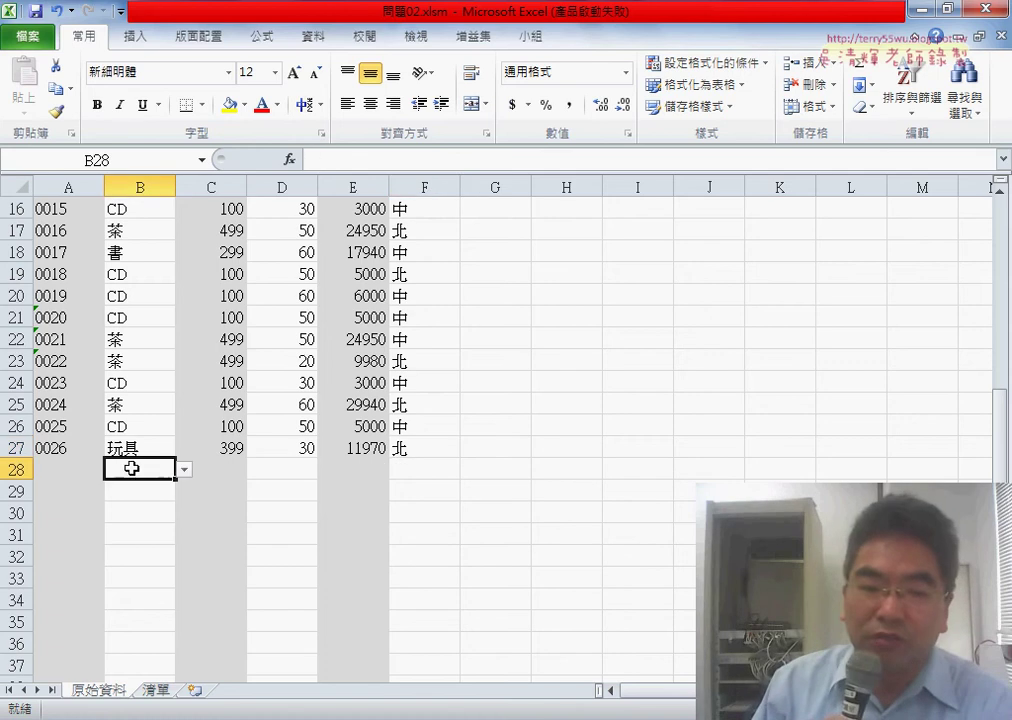
left_click(184, 469)
left_click(184, 528)
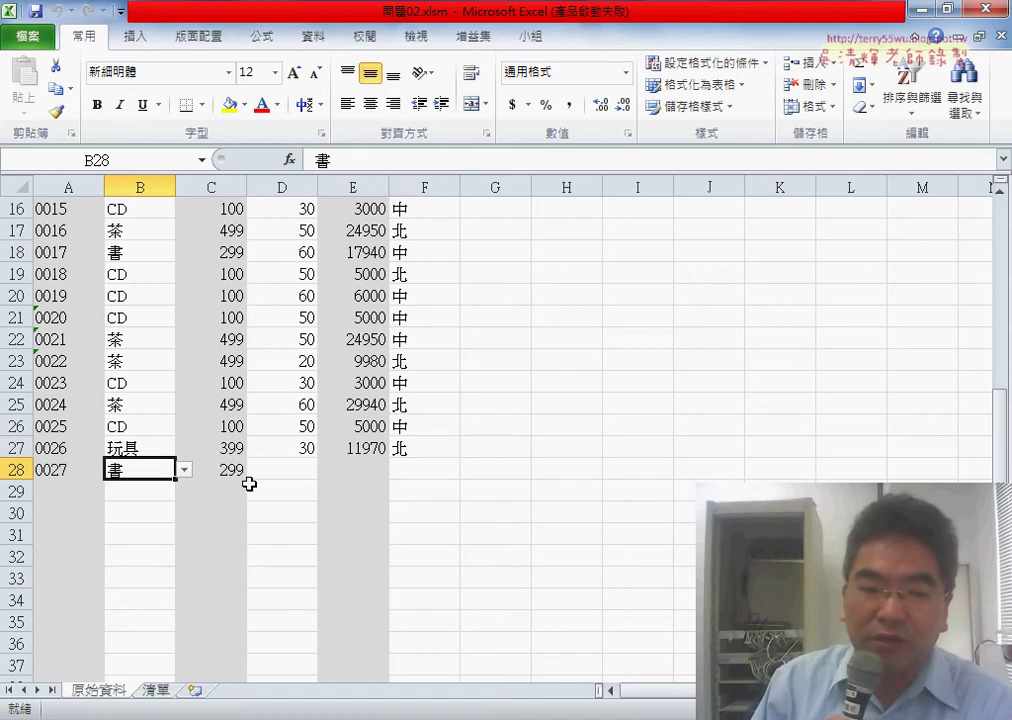
left_click(280, 468)
type("20")
key("Return")
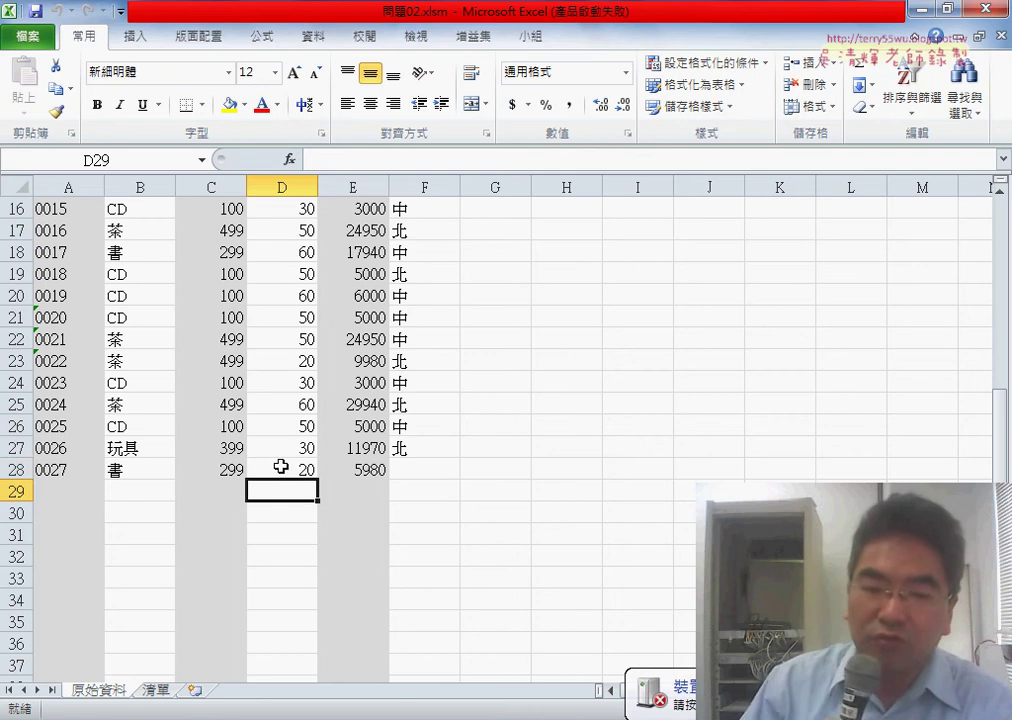
left_click(420, 470)
left_click(467, 469)
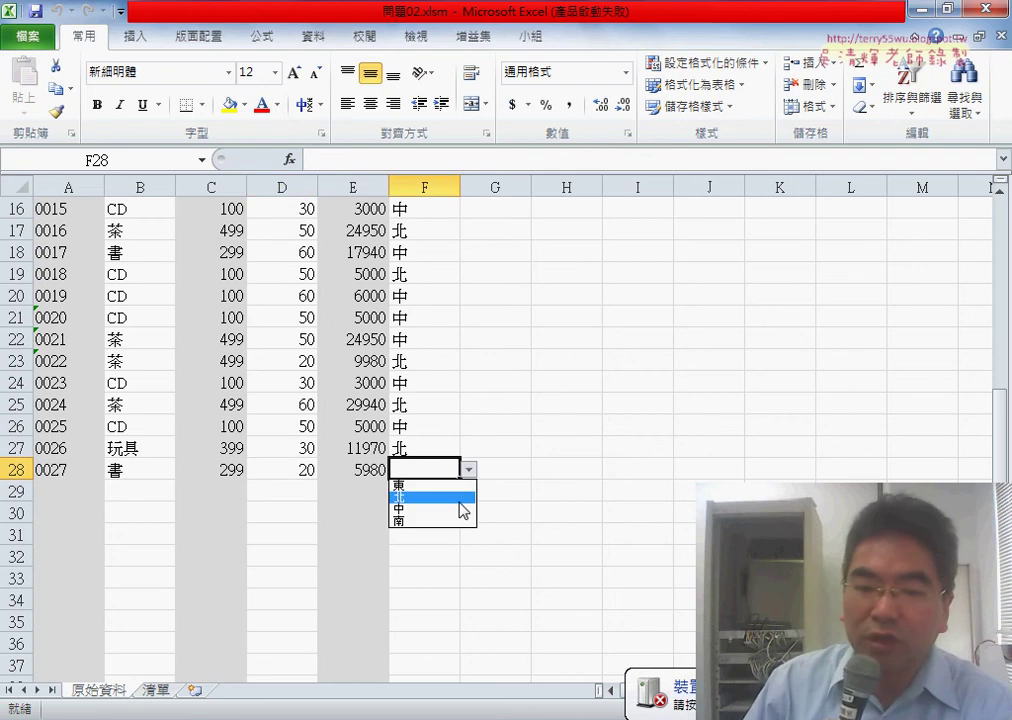
left_click(460, 521)
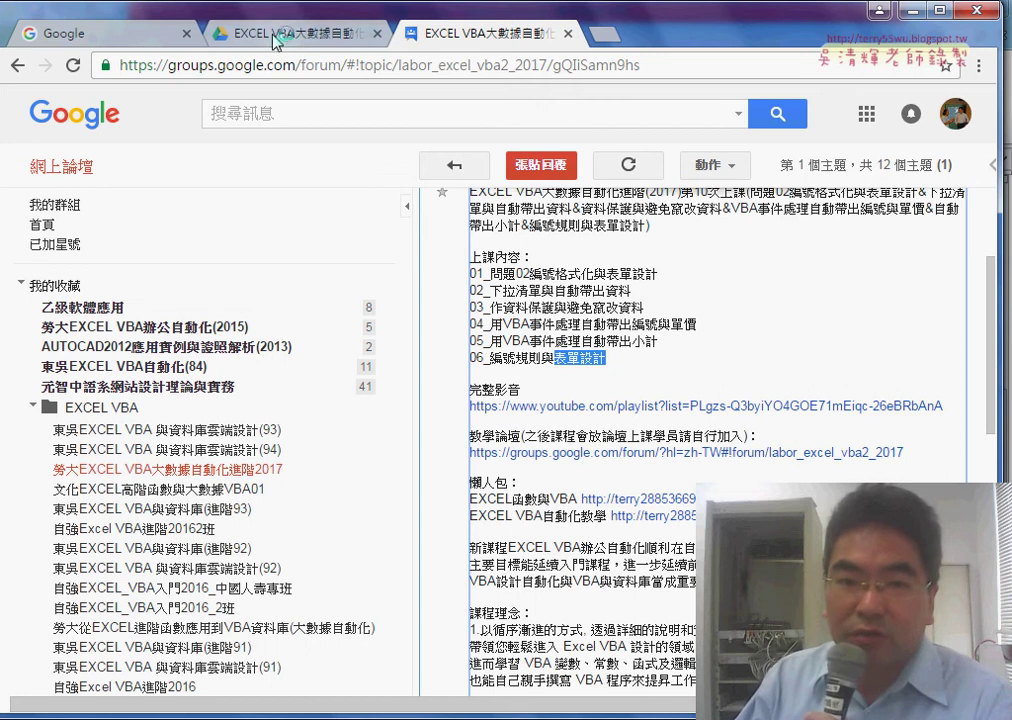
Step: Open the 程式碼 doc inside the whiteboard folder's 問題02_表單與資料庫 subfolder in Drive
left_click(222, 35)
double_click(389, 283)
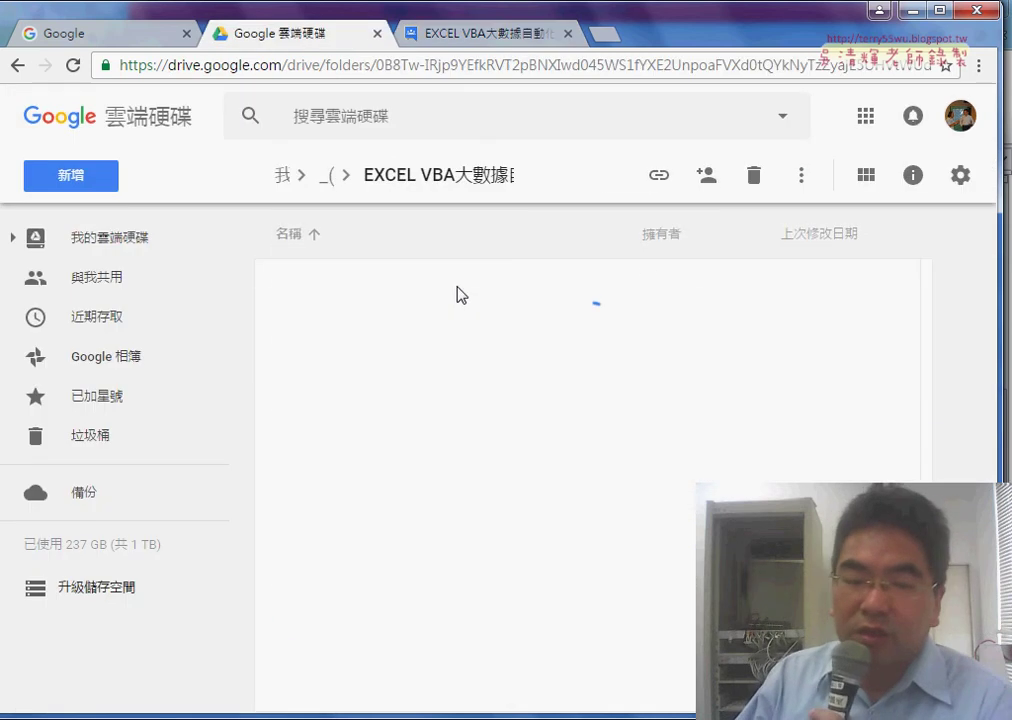
double_click(423, 434)
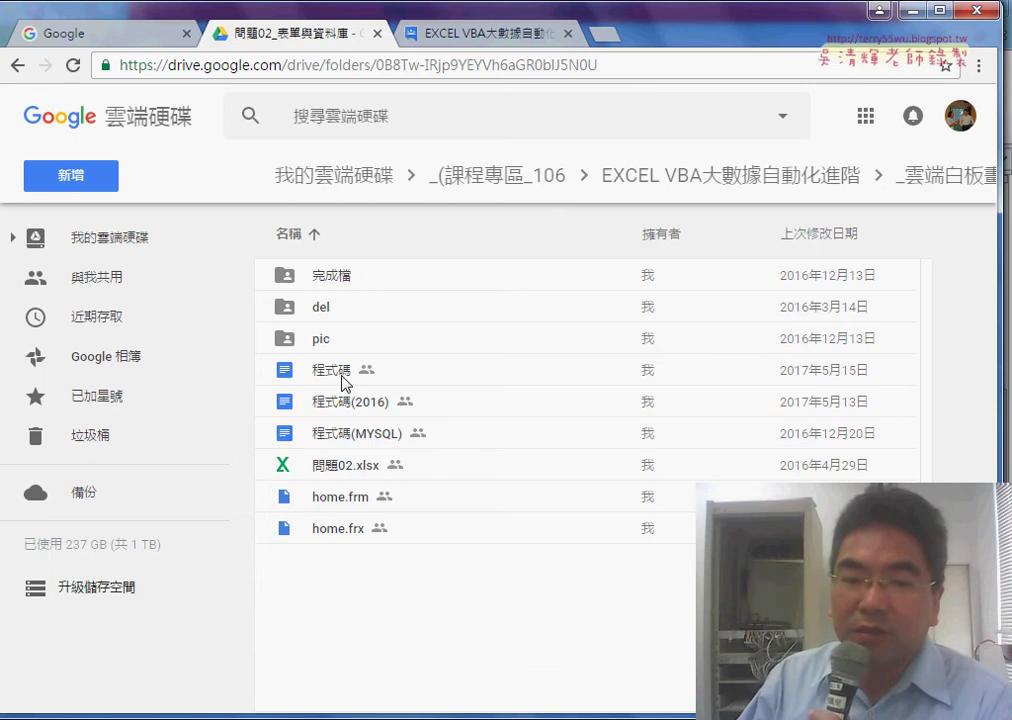
double_click(345, 381)
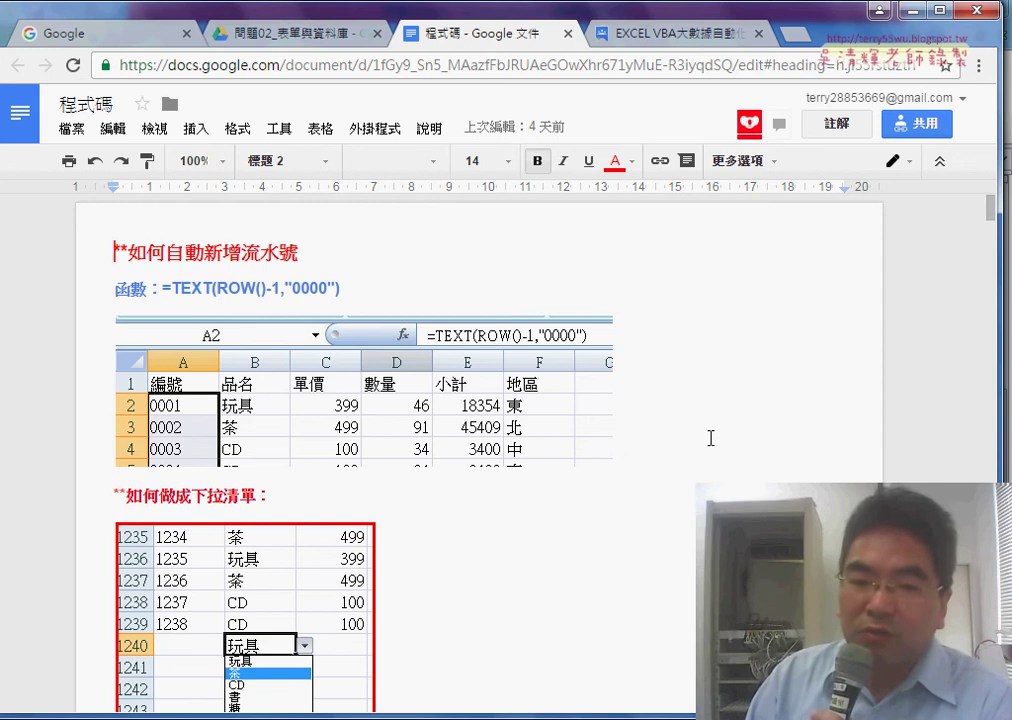
Step: Scroll the 程式碼 document past the protection screenshots to the 用VBA事件處理 heading
scroll(710, 438, "down", 2)
scroll(710, 438, "up", 1)
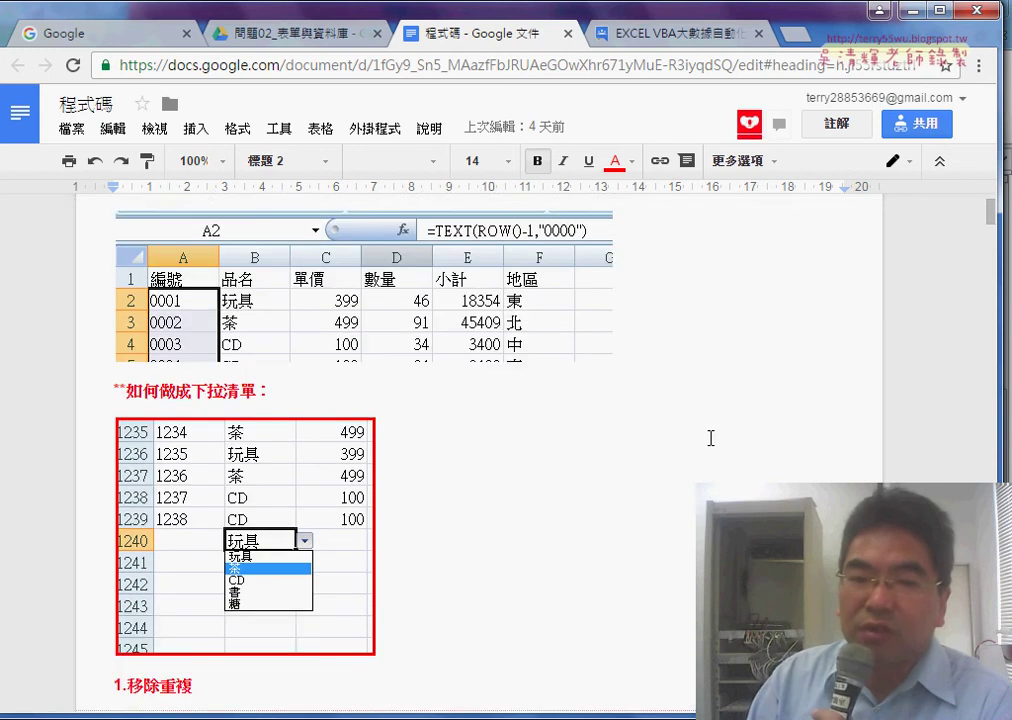
scroll(710, 438, "up", 1)
scroll(710, 438, "down", 1)
scroll(709, 437, "down", 3)
scroll(709, 437, "down", 3)
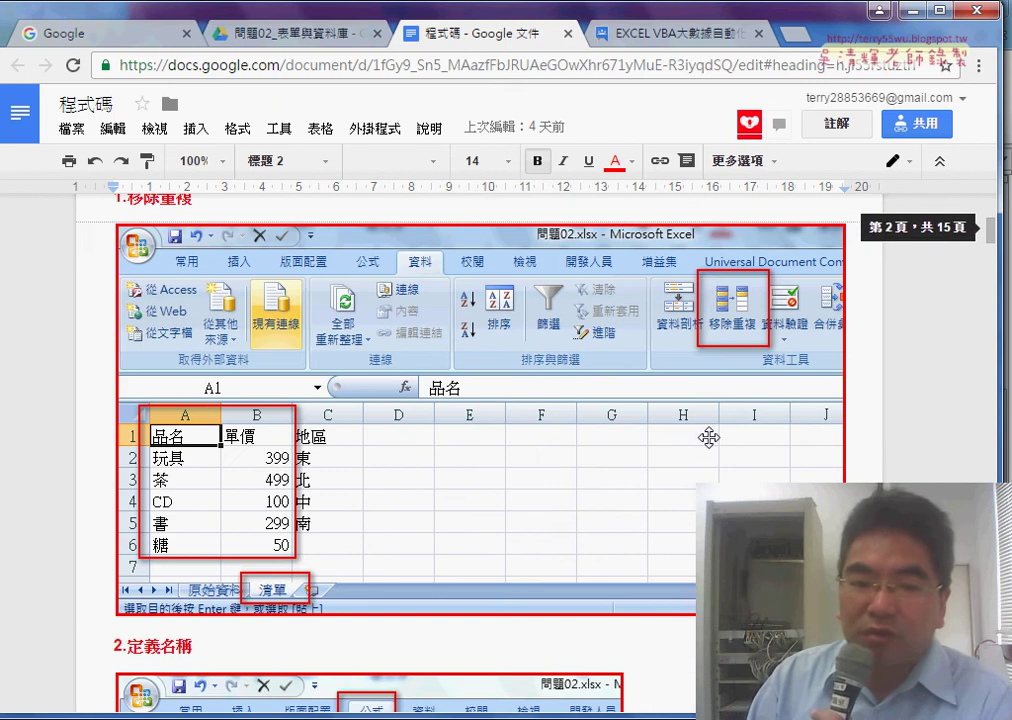
scroll(709, 437, "up", 3)
scroll(474, 399, "down", 1)
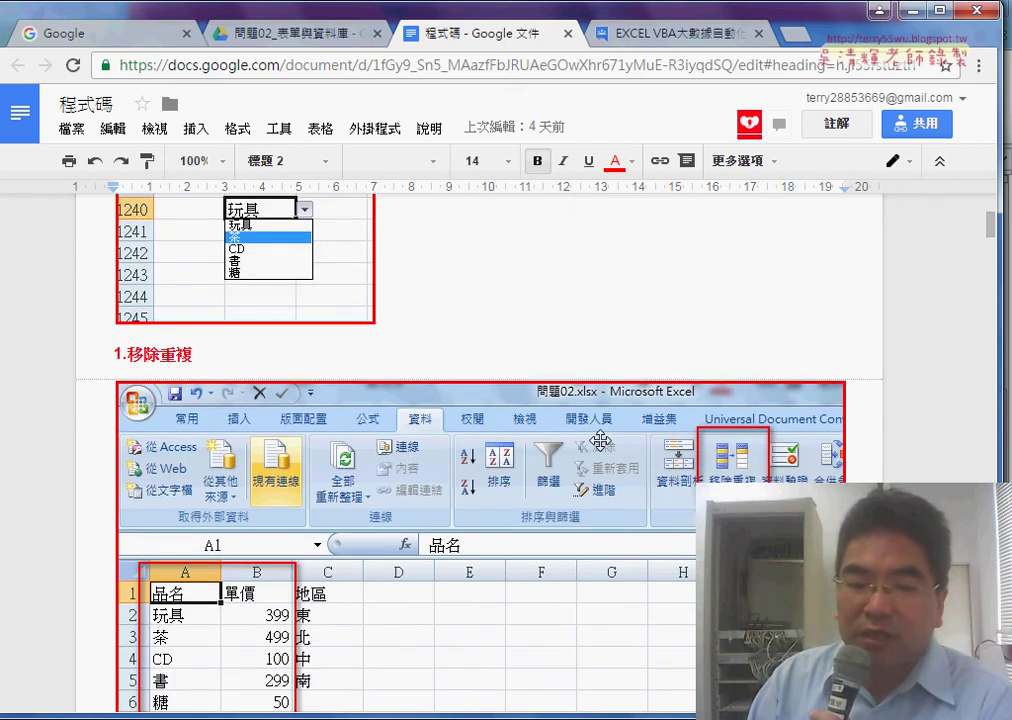
scroll(474, 399, "down", 5)
scroll(474, 399, "down", 3)
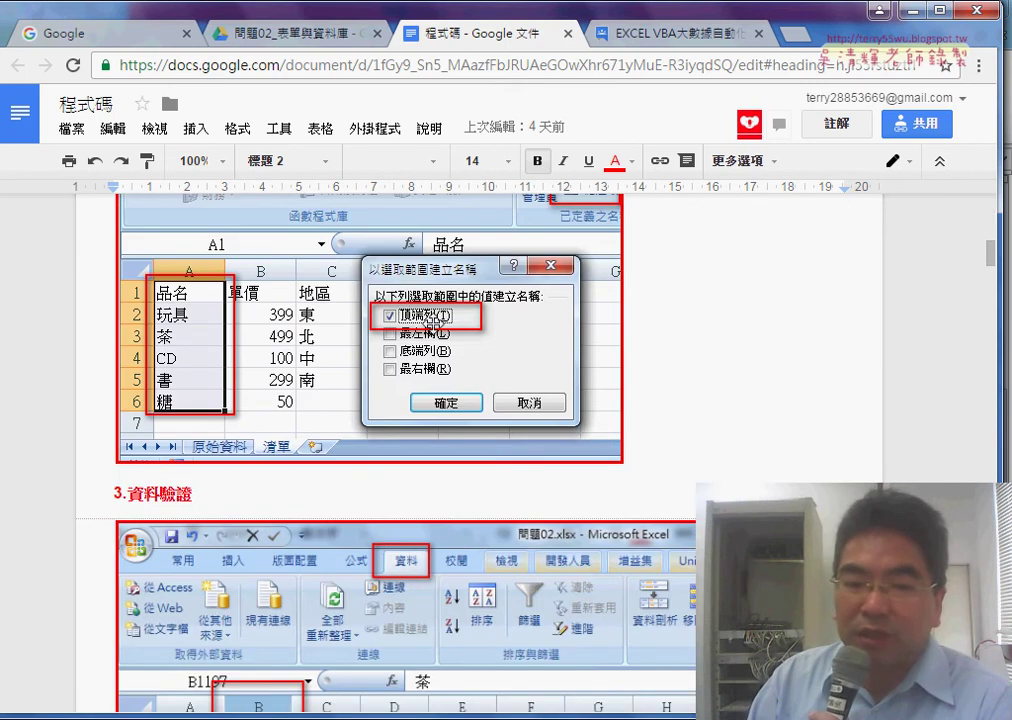
scroll(560, 409, "down", 1)
scroll(562, 409, "down", 2)
scroll(562, 409, "down", 1)
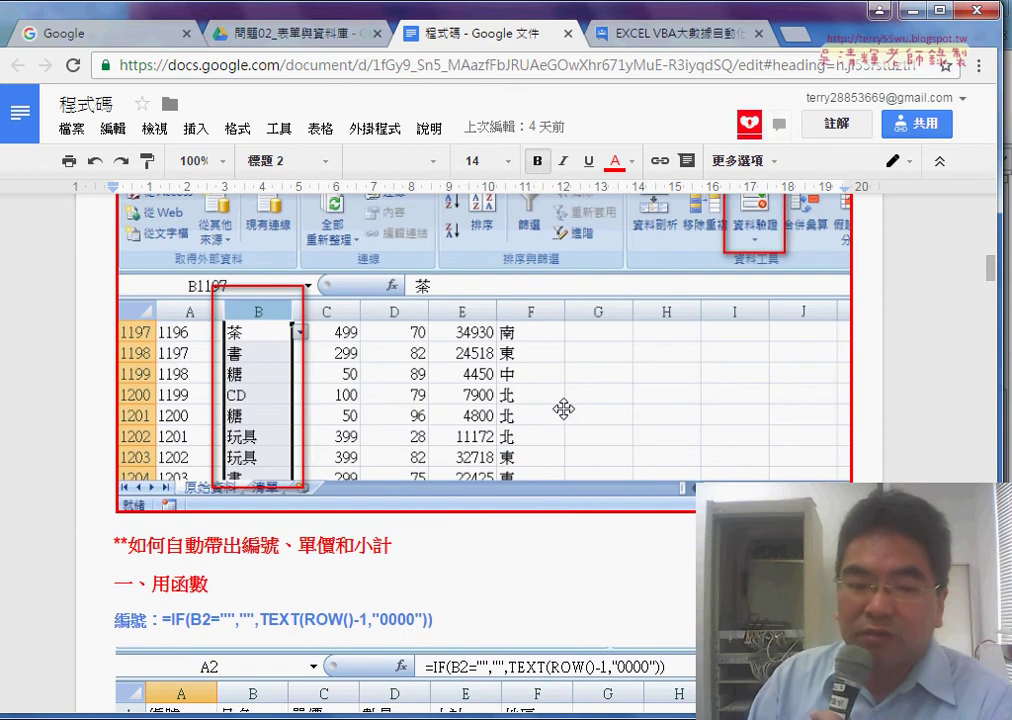
scroll(564, 409, "down", 2)
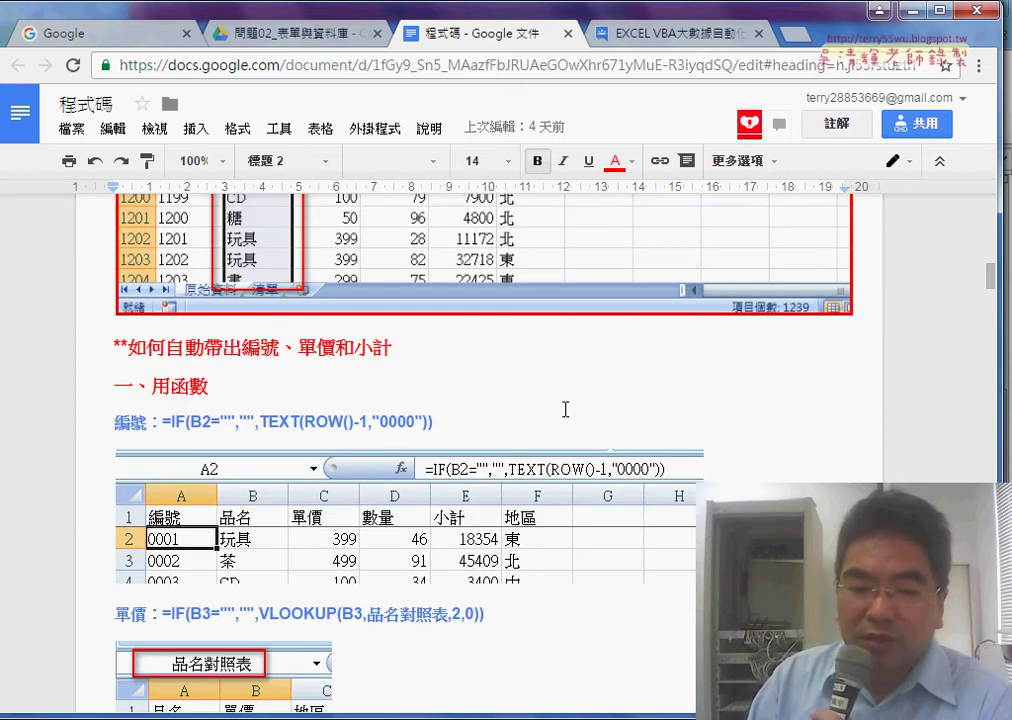
scroll(565, 409, "down", 1)
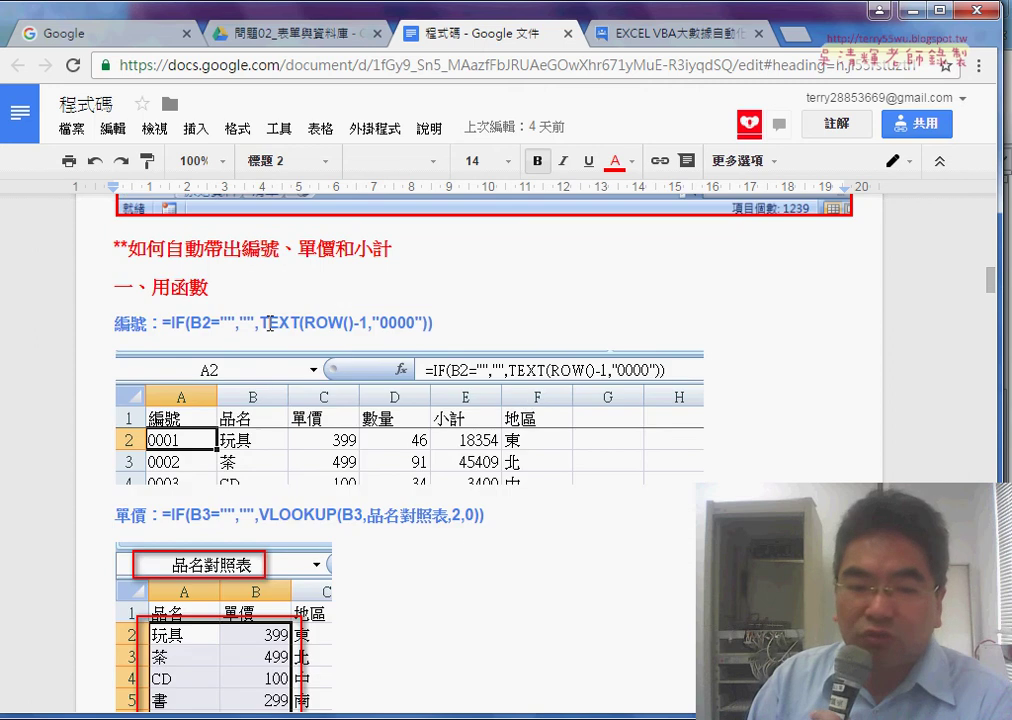
scroll(436, 436, "down", 3)
scroll(438, 434, "down", 1)
scroll(440, 432, "down", 5)
scroll(446, 430, "down", 1)
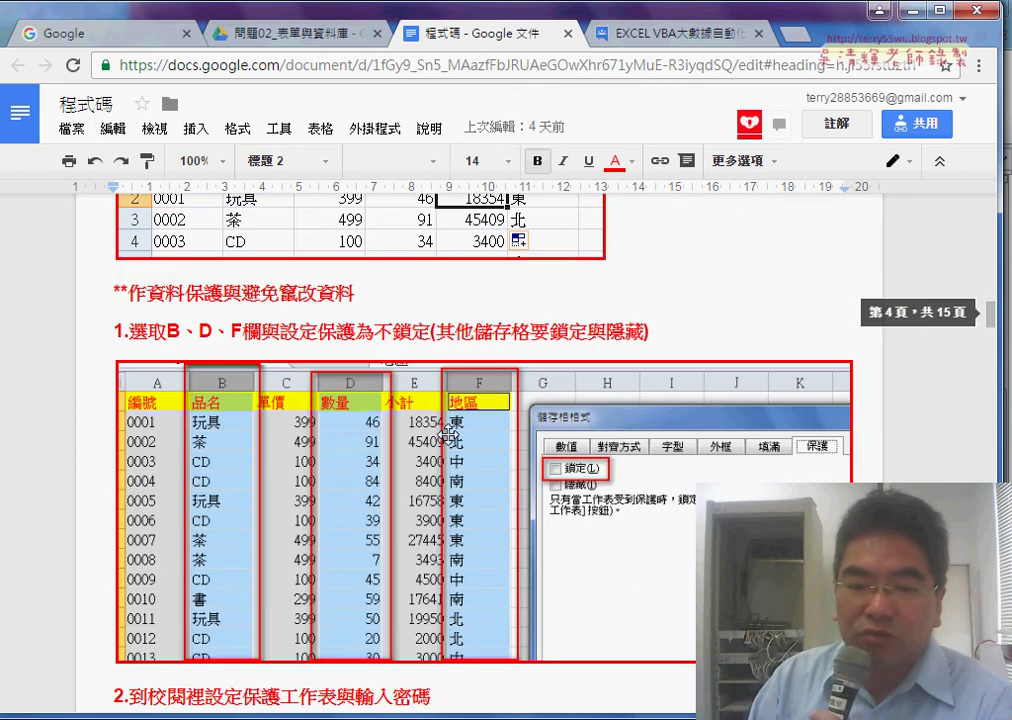
scroll(446, 430, "down", 2)
scroll(500, 440, "up", 2)
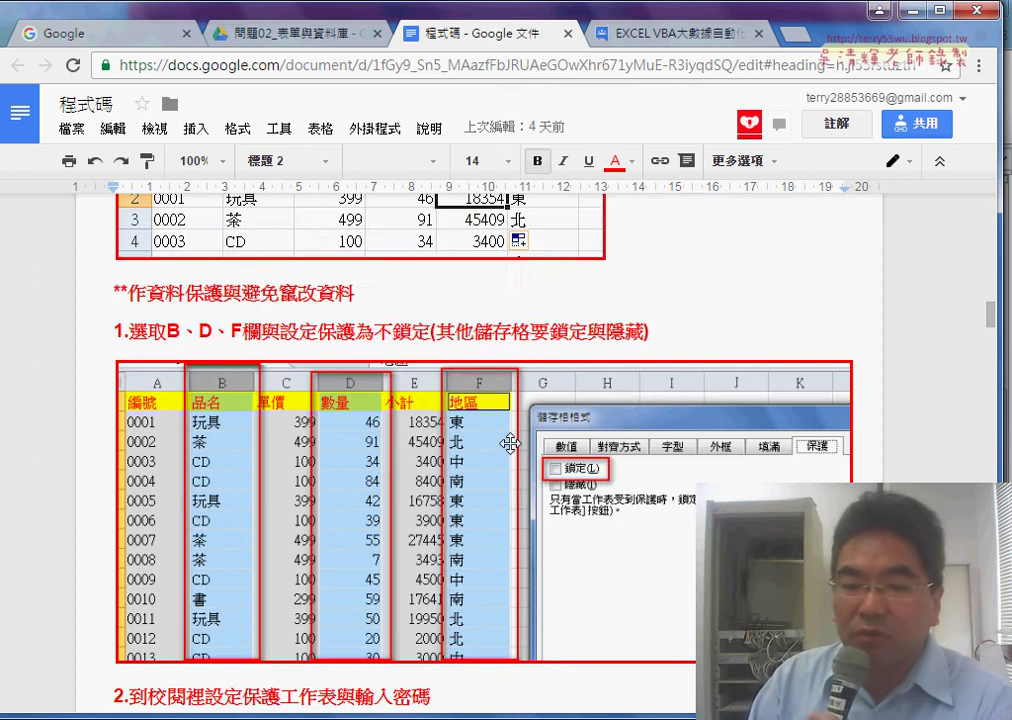
scroll(510, 442, "down", 3)
scroll(510, 442, "down", 3)
scroll(600, 500, "down", 2)
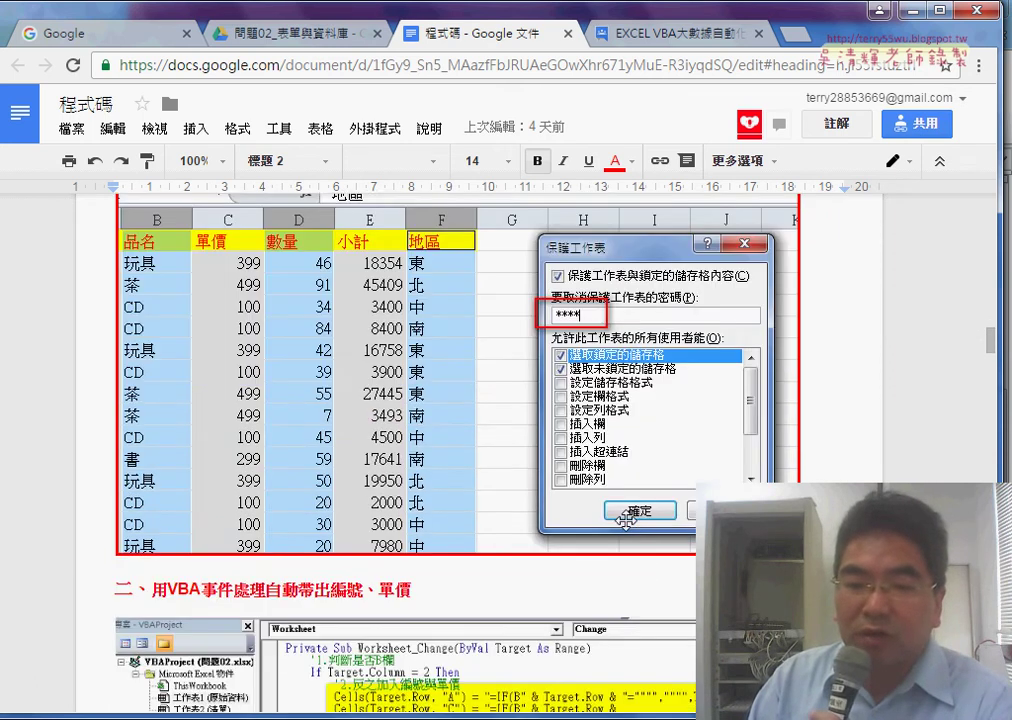
scroll(625, 517, "down", 1)
scroll(615, 470, "up", 2)
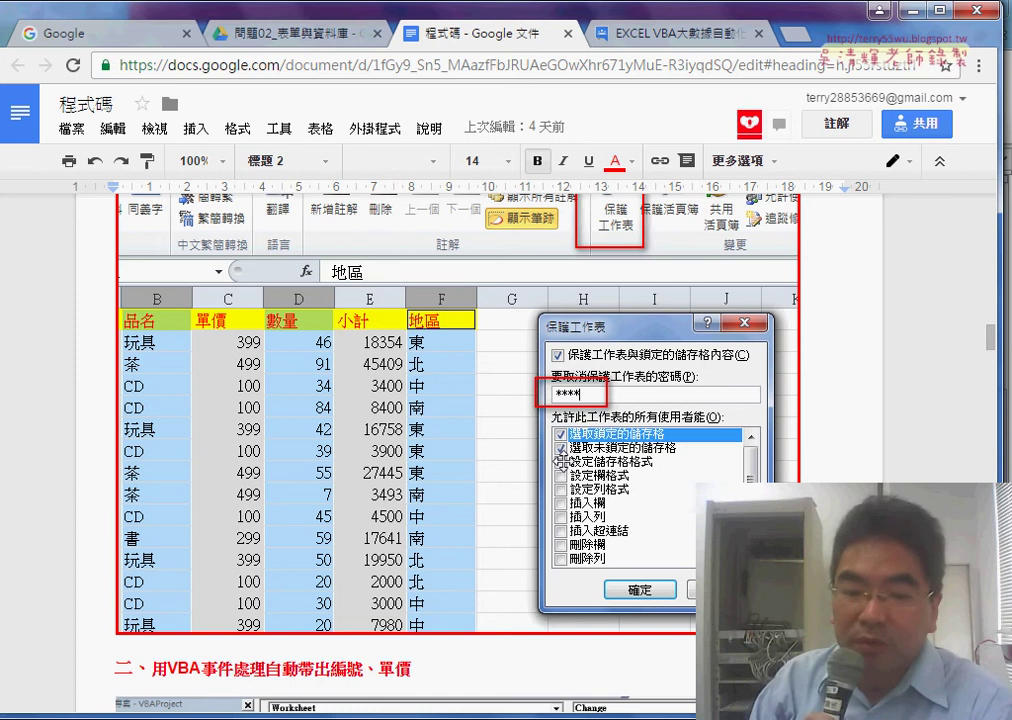
scroll(561, 460, "down", 4)
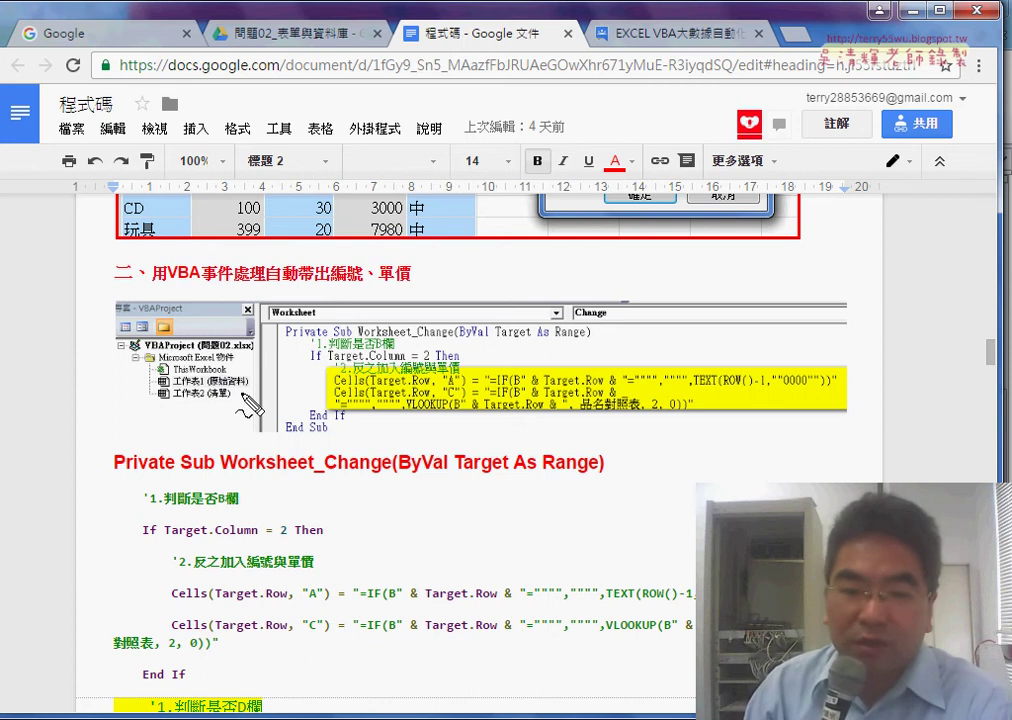
left_click_drag(227, 372, 230, 373)
left_click_drag(305, 318, 298, 328)
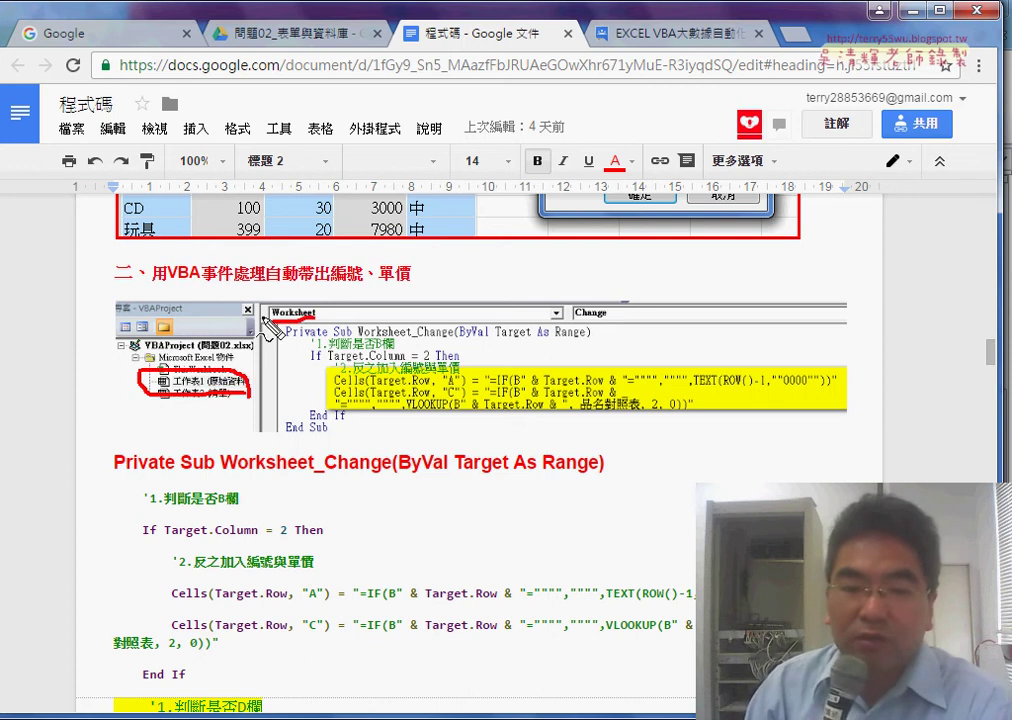
left_click_drag(608, 331, 624, 313)
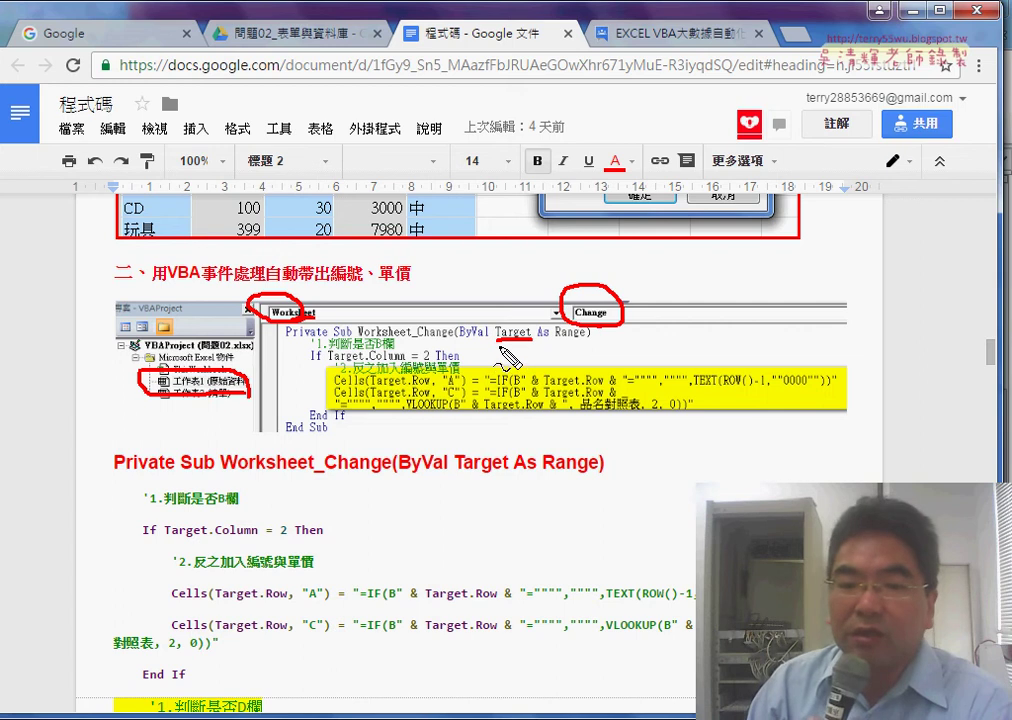
left_click_drag(499, 344, 538, 346)
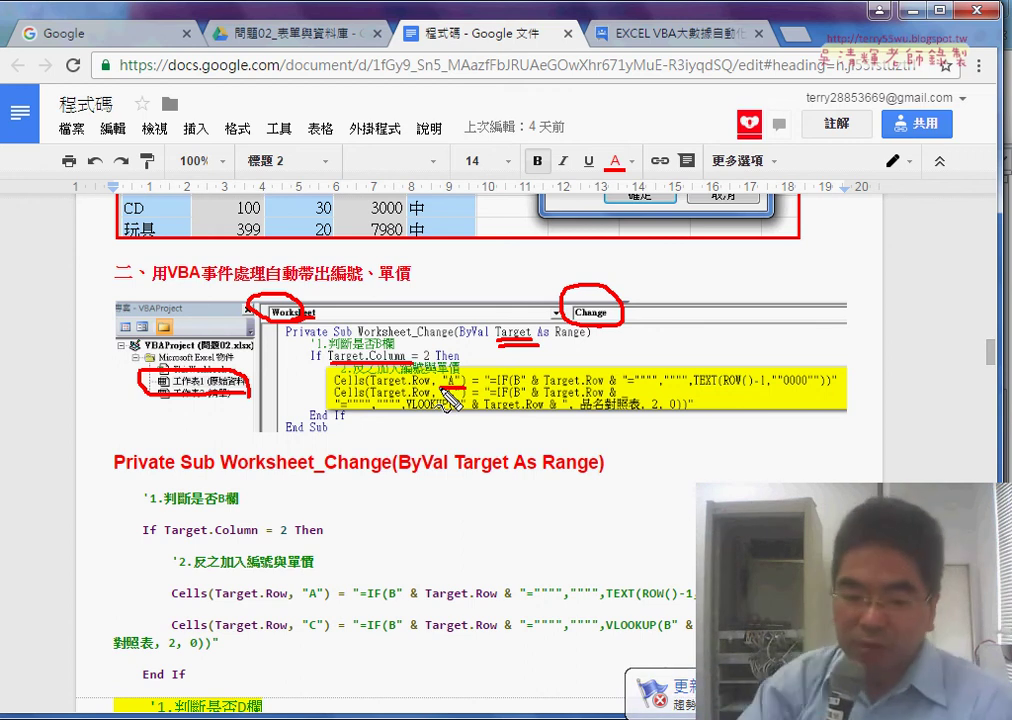
key("e")
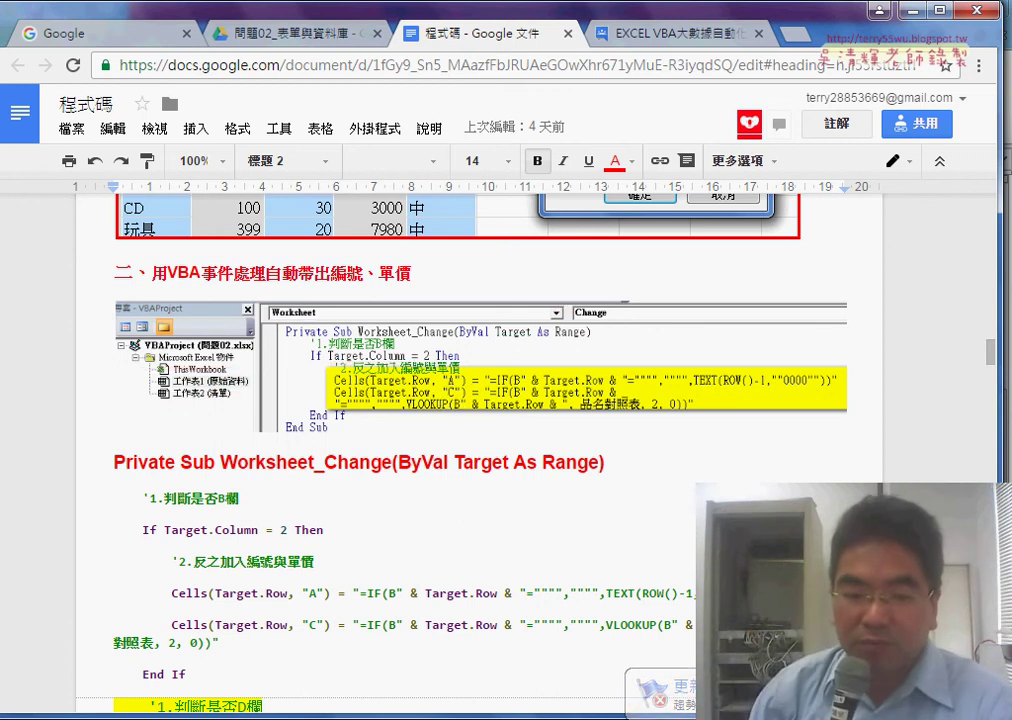
Step: In Excel, choose 書 as the product in B29
key("alt+Tab")
left_click(147, 486)
left_click(183, 492)
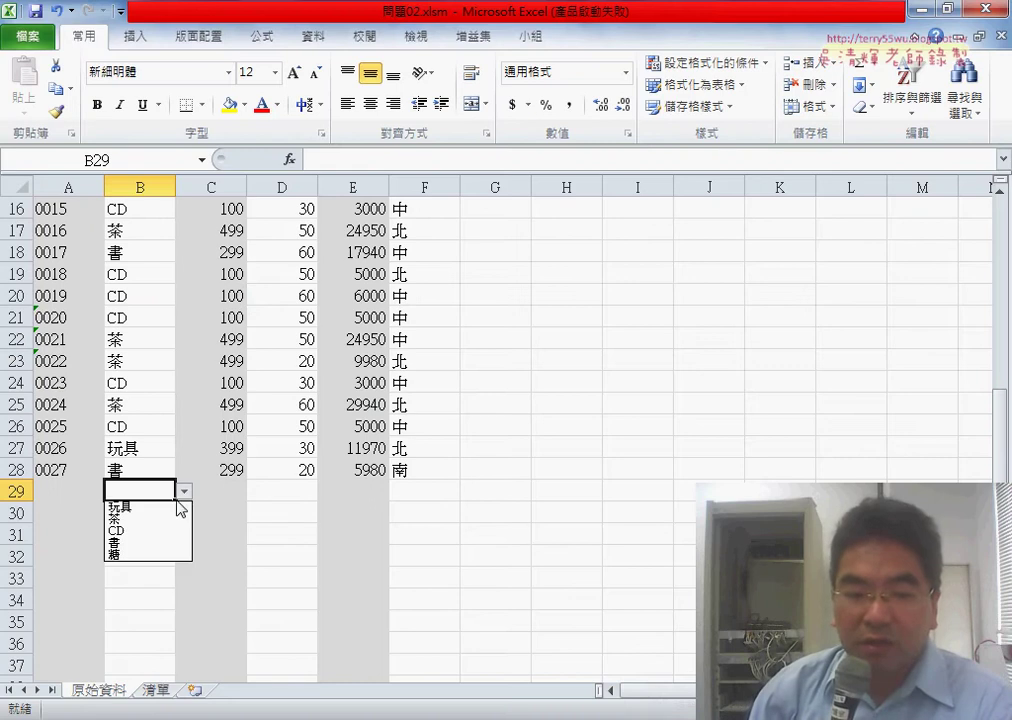
left_click(172, 548)
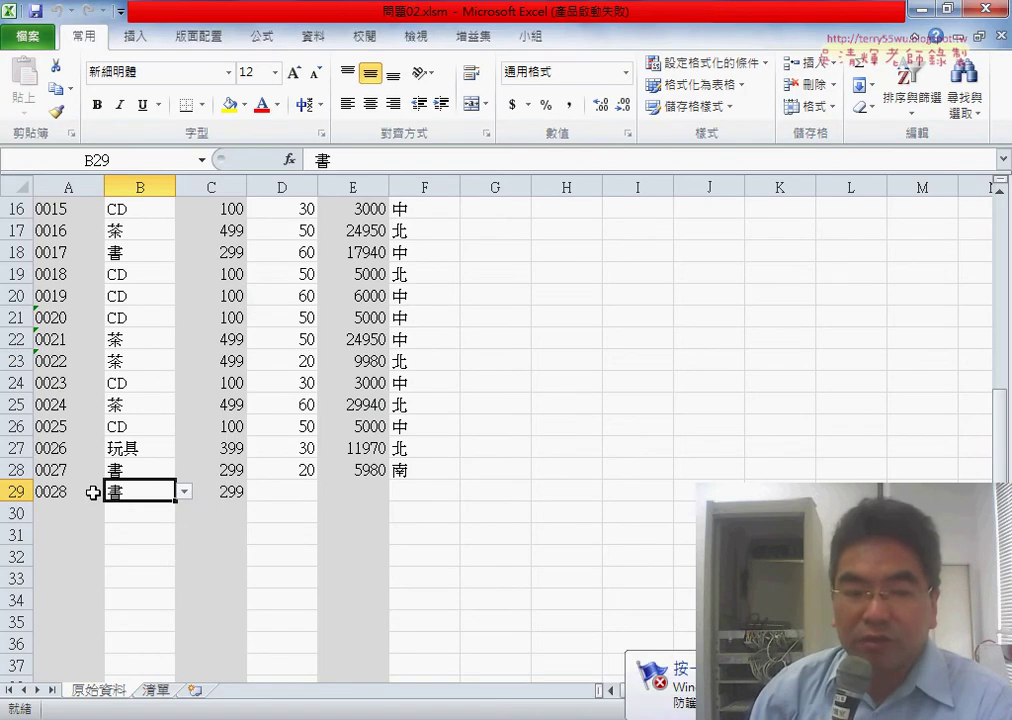
Step: Inspect A29's TEXT(ROW()-1) serial formula and C29's VLOOKUP price formula
left_click(61, 492)
left_click(216, 492)
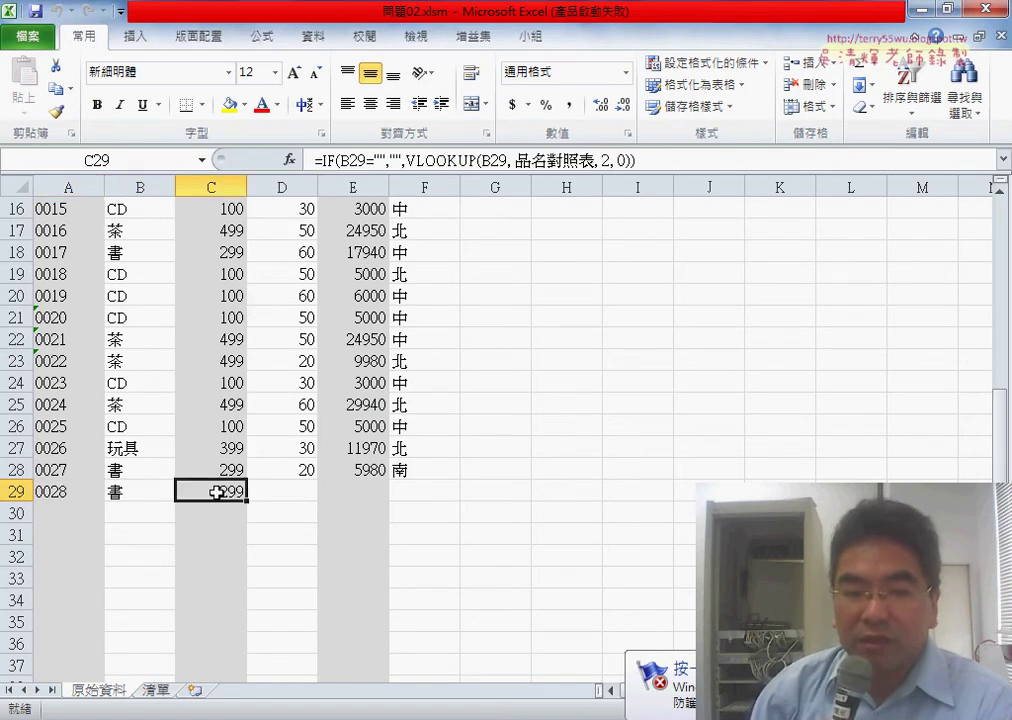
left_click(80, 492)
left_click(227, 496)
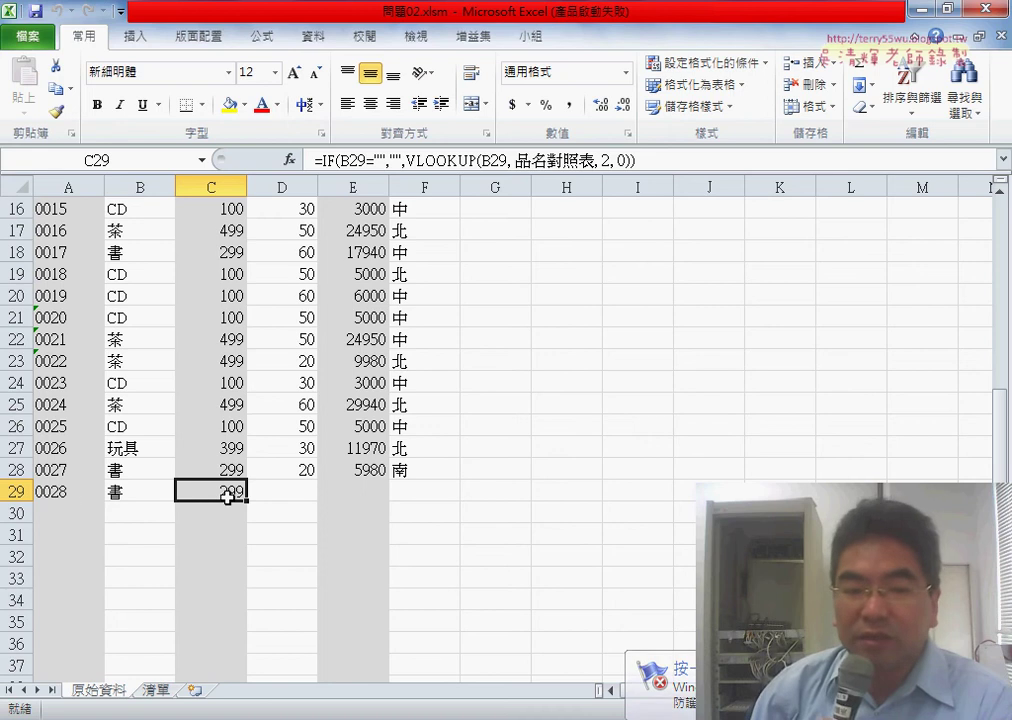
left_click(70, 490)
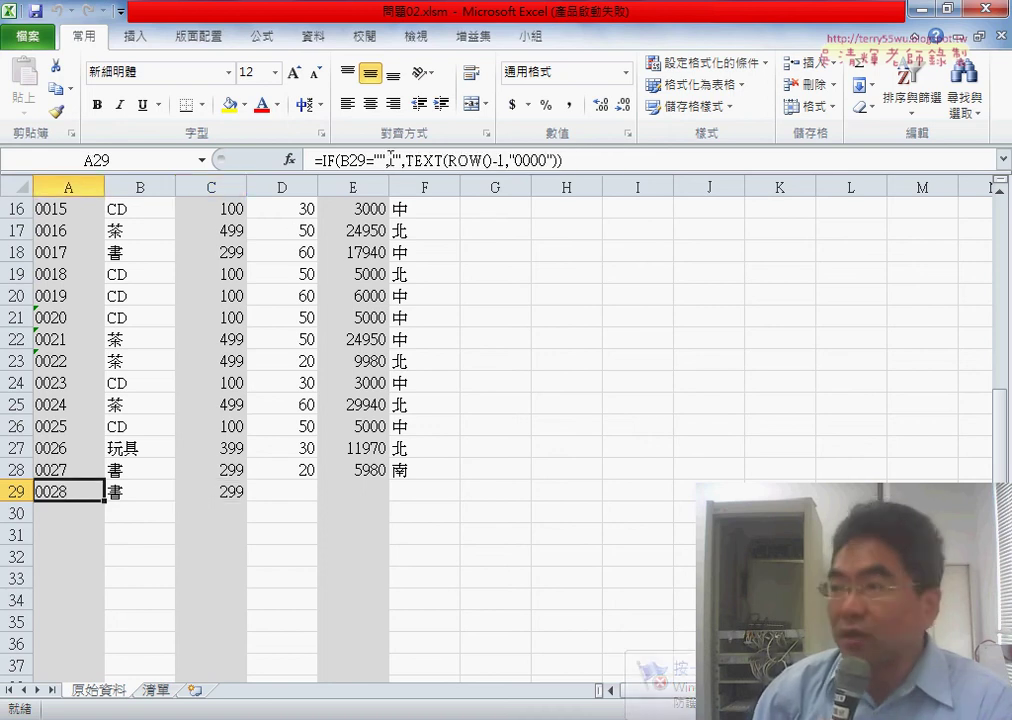
left_click(230, 492)
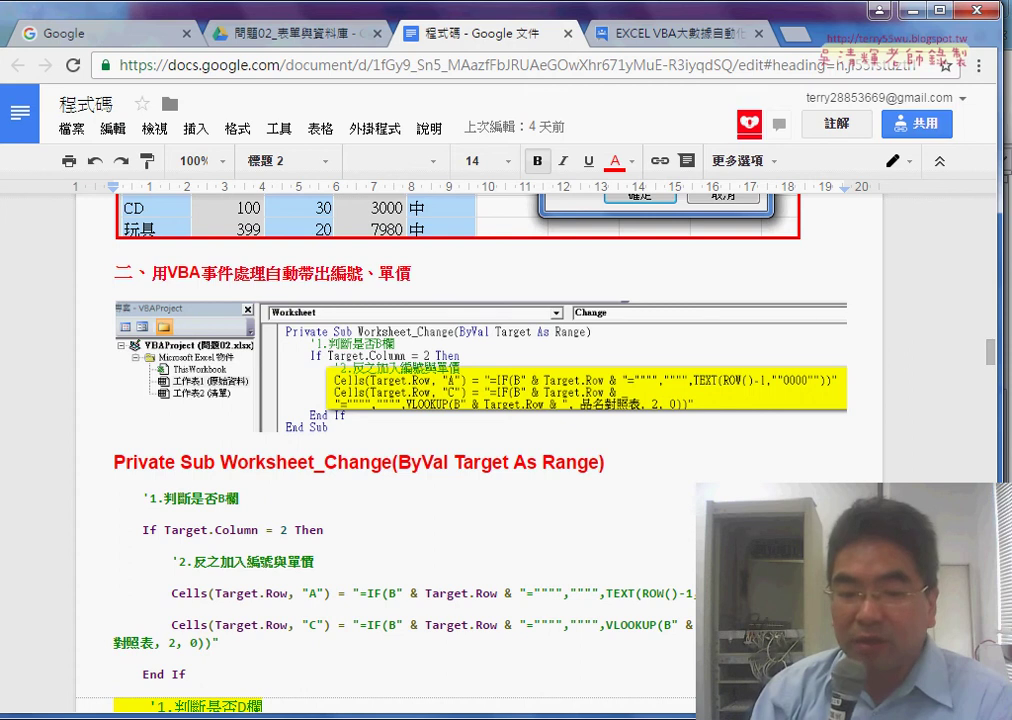
Step: In Excel, add CD as the product in B30
key("alt+Tab")
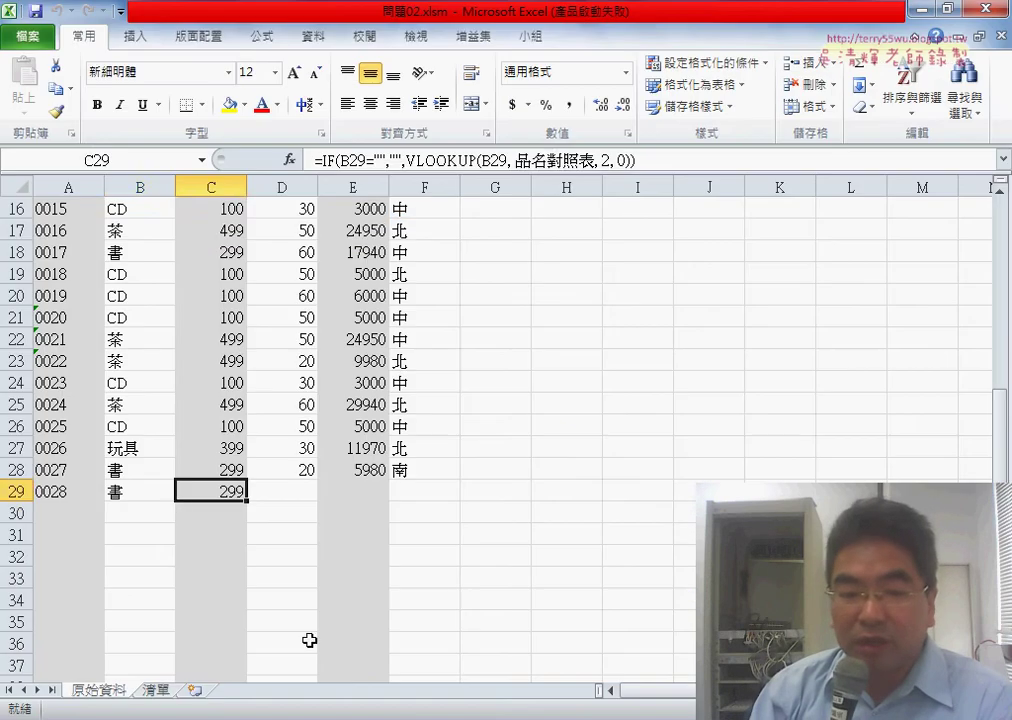
left_click(135, 492)
left_click(160, 513)
left_click(184, 513)
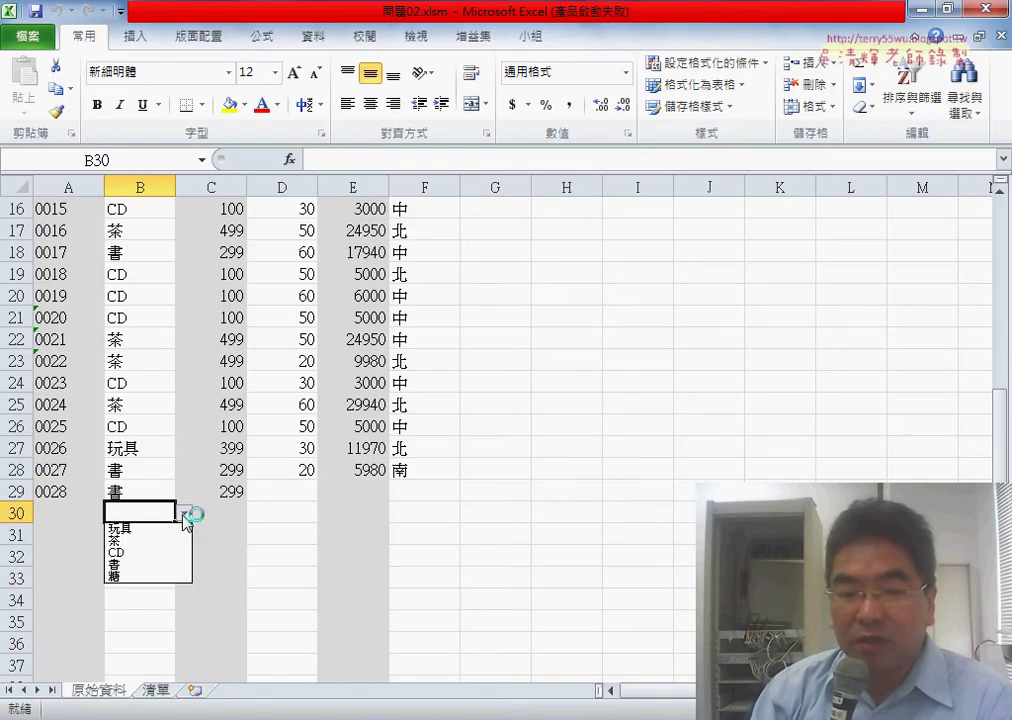
left_click(177, 566)
Step: Enter quantity 60 in D29 and check E29's subtotal formula
left_click(286, 491)
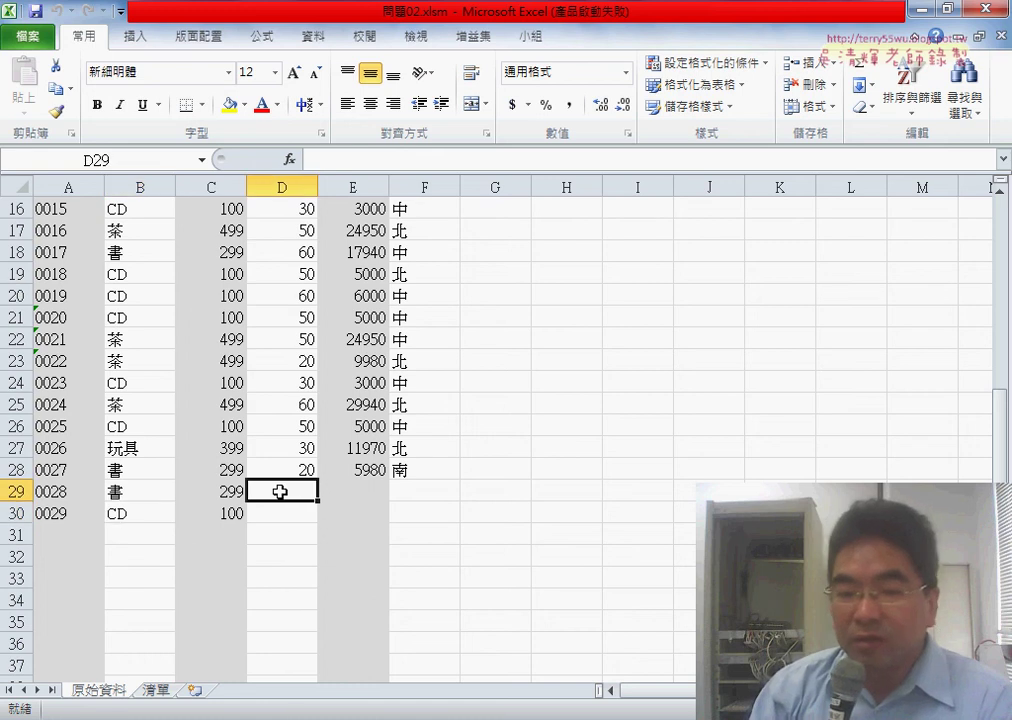
left_click(293, 188)
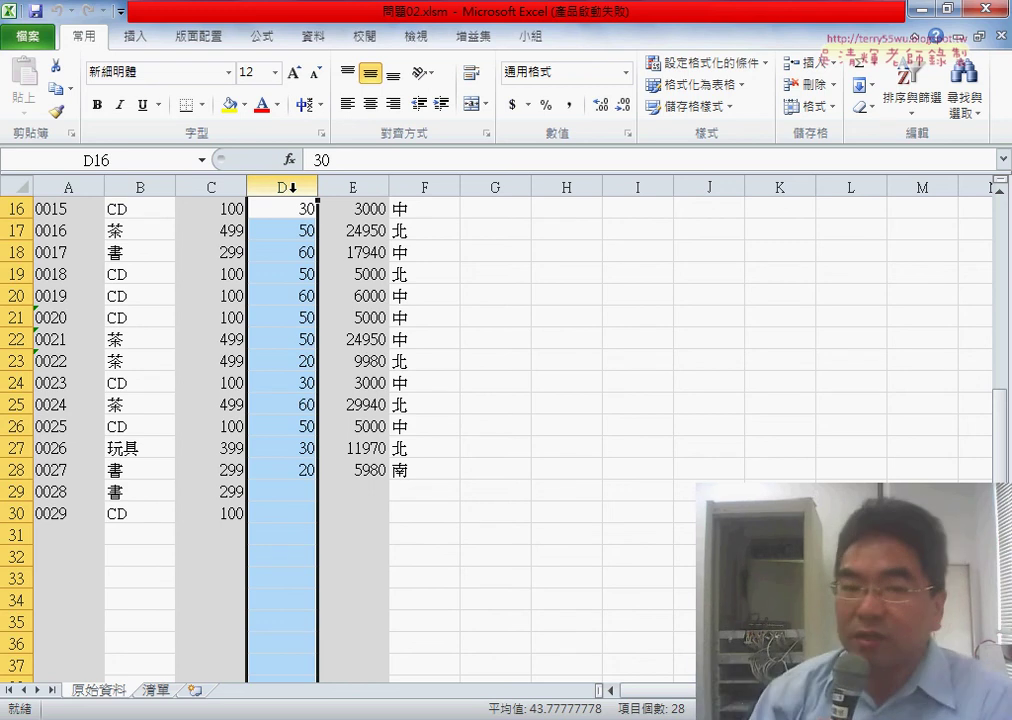
left_click(305, 491)
type("60")
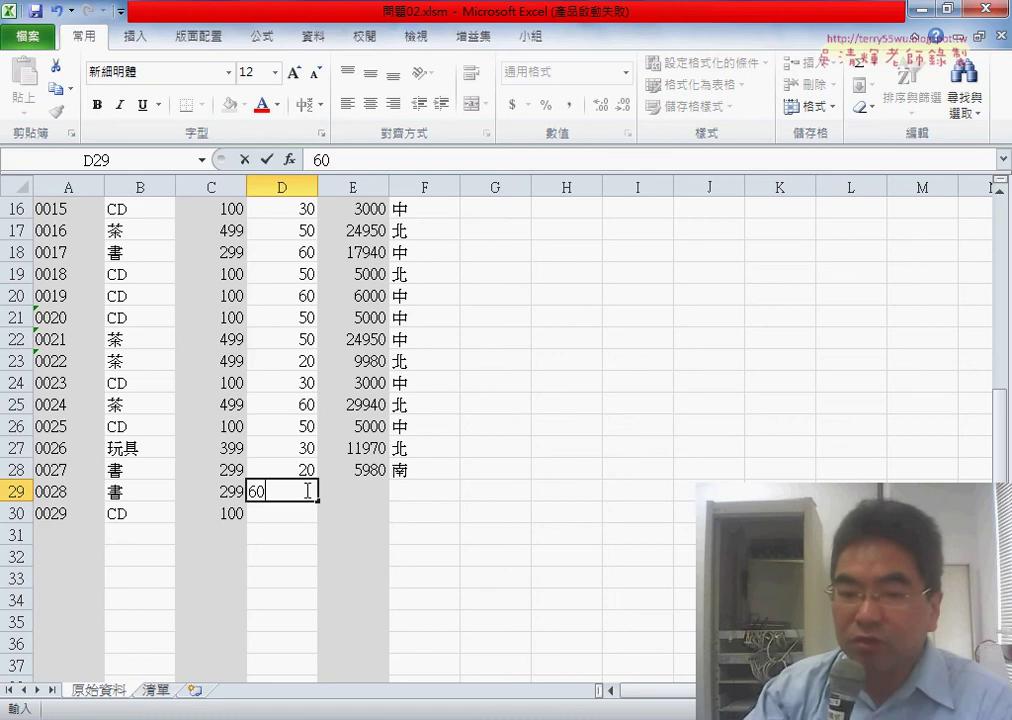
key("Return")
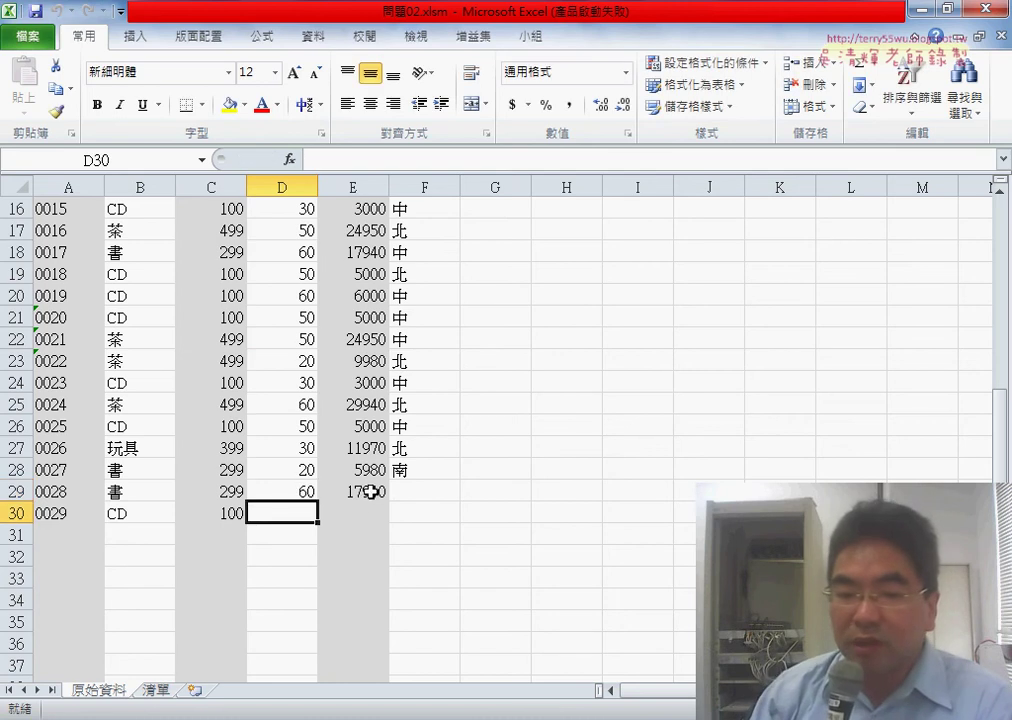
left_click(377, 490)
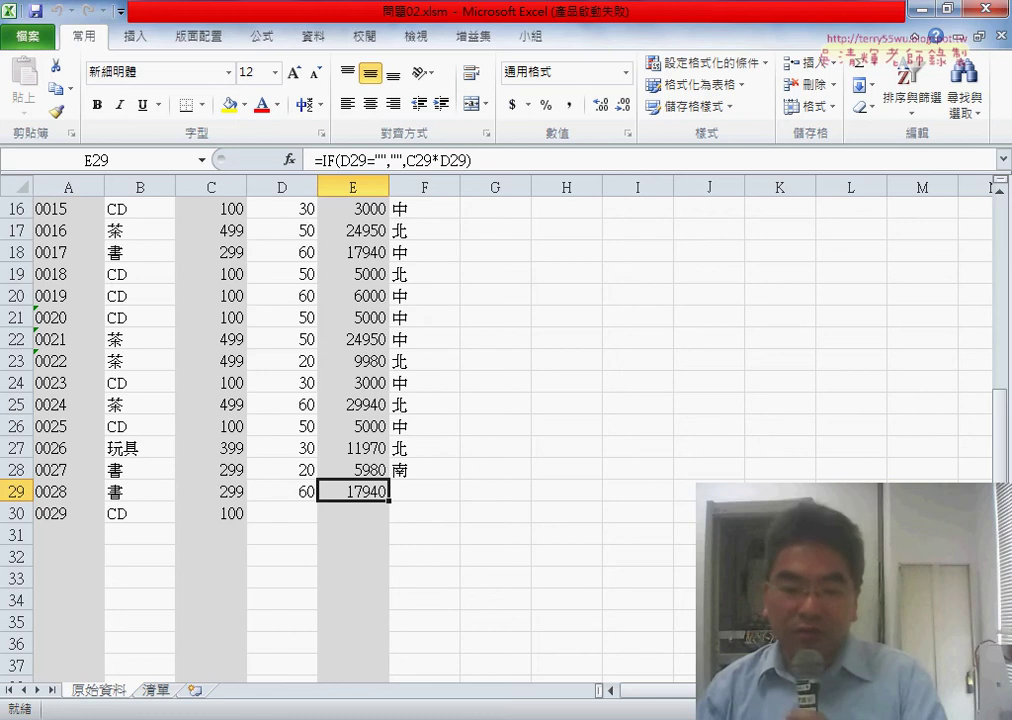
key("alt+Tab")
Step: Highlight the Target.Column = 4 condition, the Cells(Target.Row, "E") target and the subtotal formula
scroll(364, 524, "down", 2)
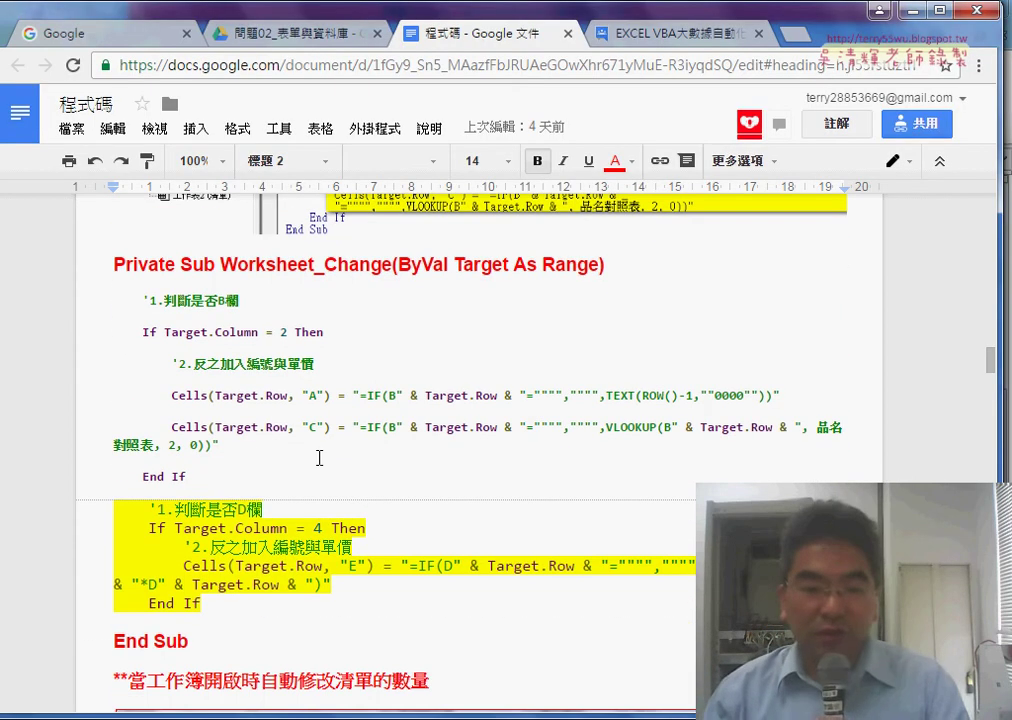
left_click(210, 547)
left_click_drag(112, 510, 148, 510)
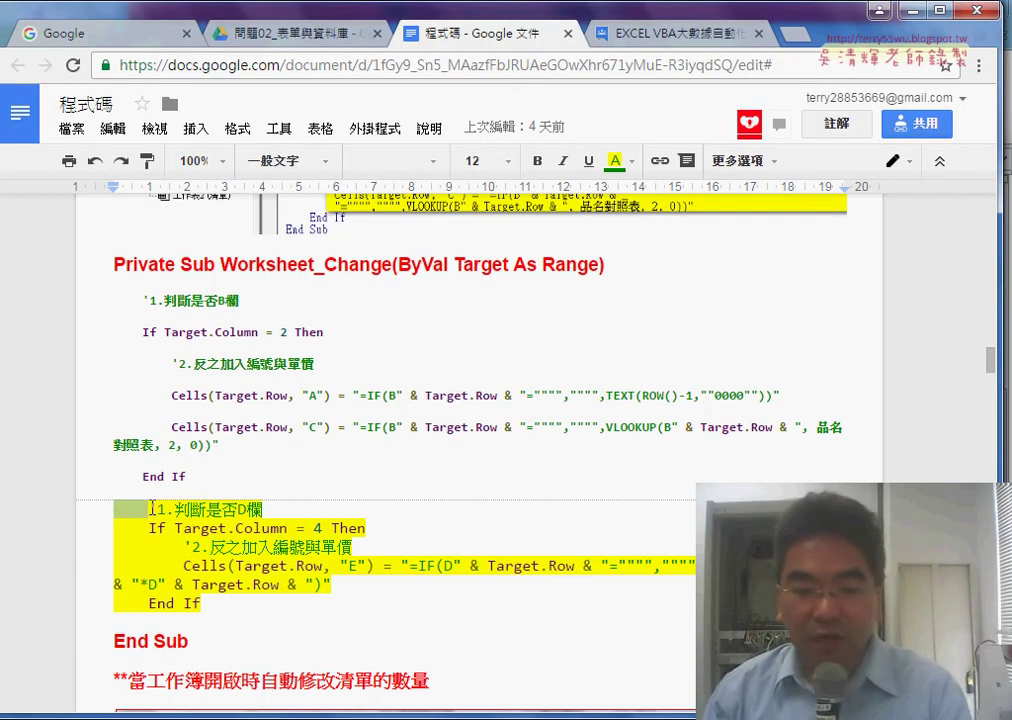
left_click_drag(327, 528, 174, 528)
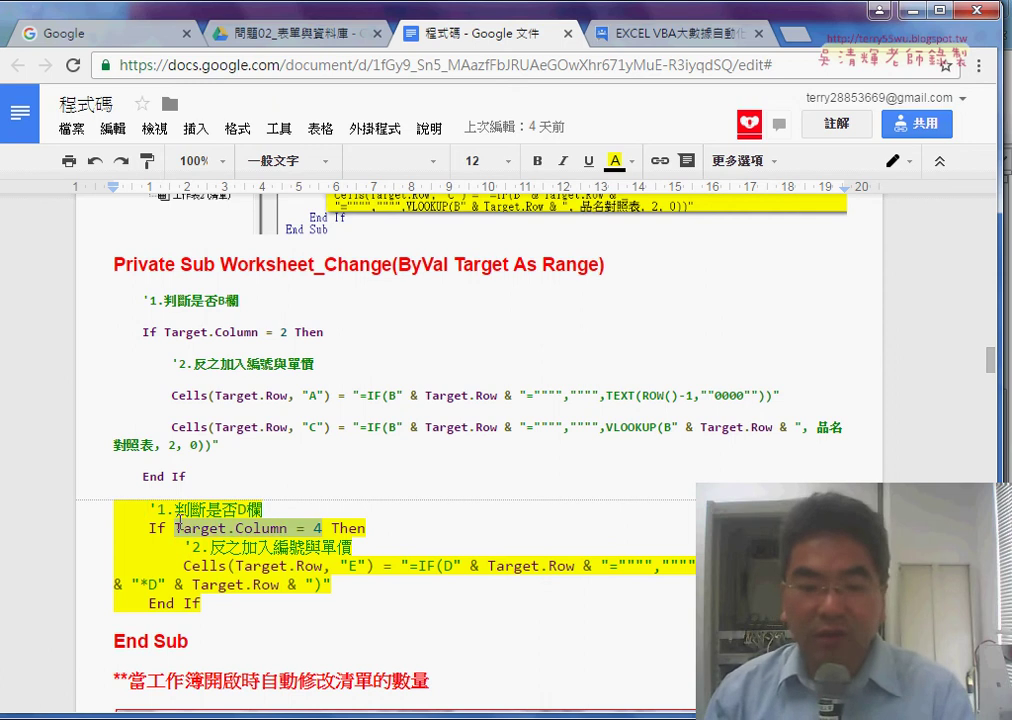
left_click_drag(374, 566, 184, 566)
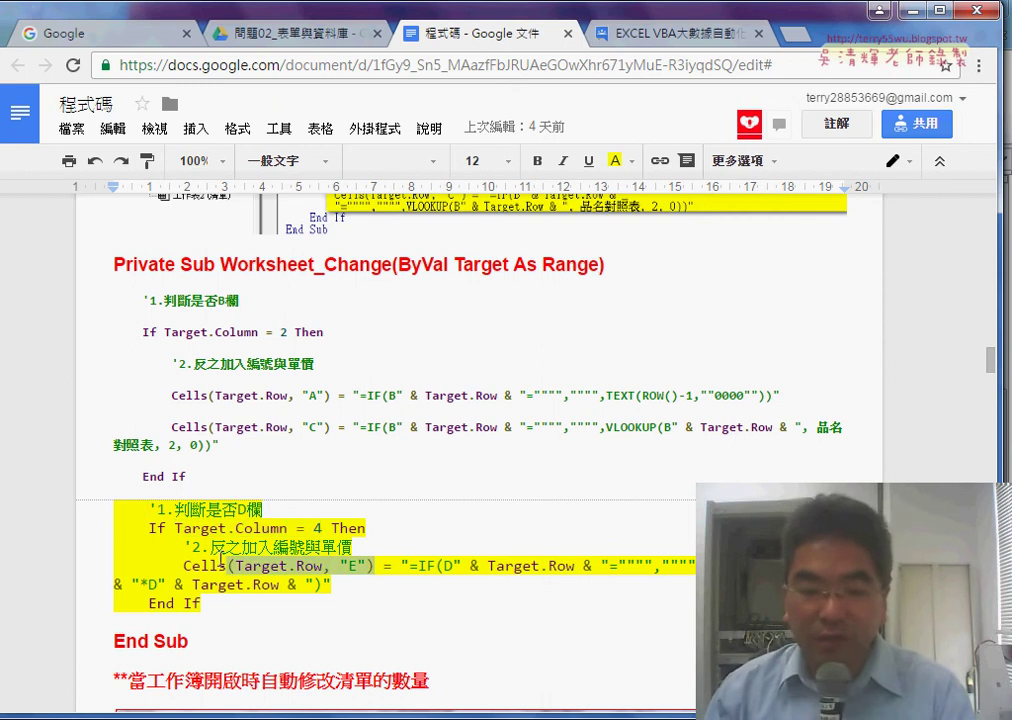
left_click_drag(398, 566, 410, 582)
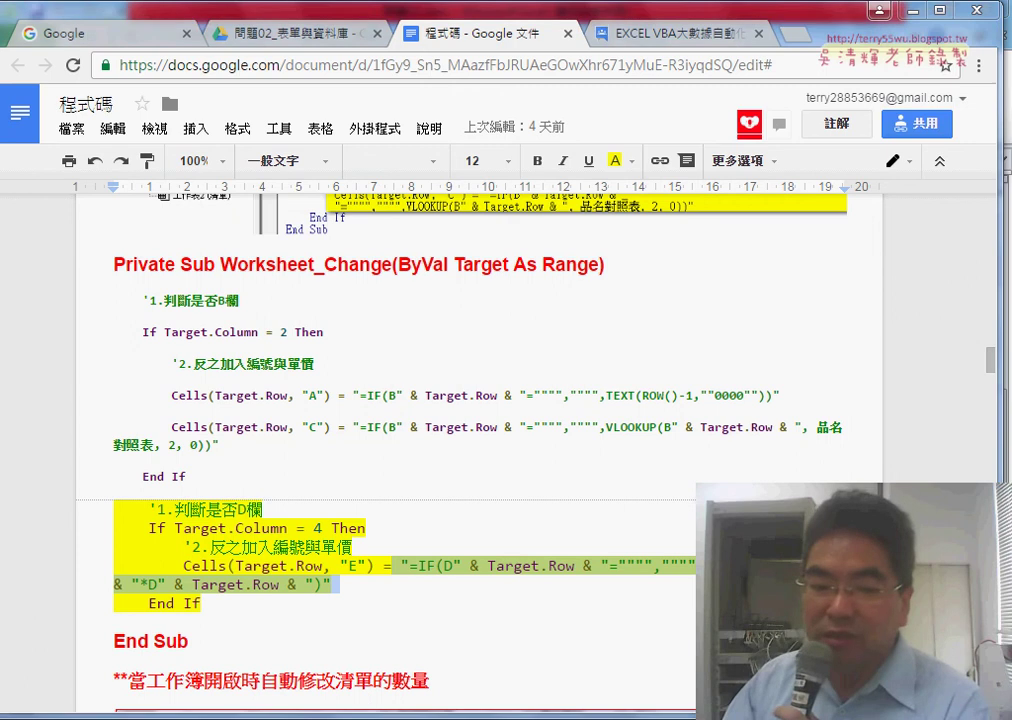
key("alt+Tab")
Step: Review the product names in A1:A6 on the 清單 sheet, then return to 原始資料
left_click(150, 691)
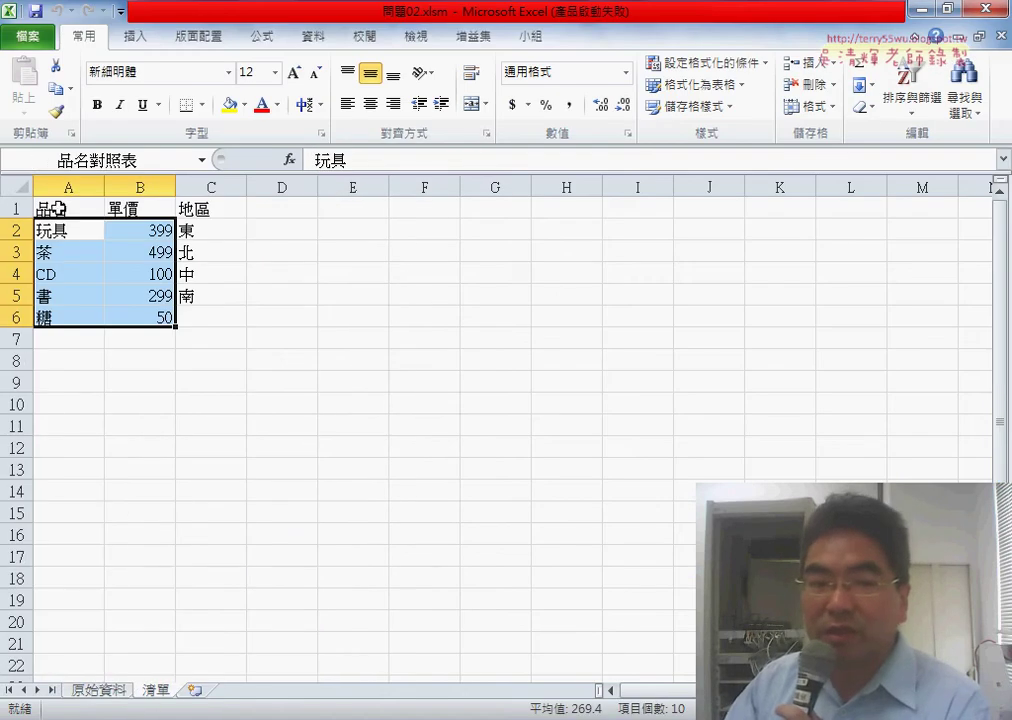
left_click_drag(57, 208, 70, 316)
left_click(106, 691)
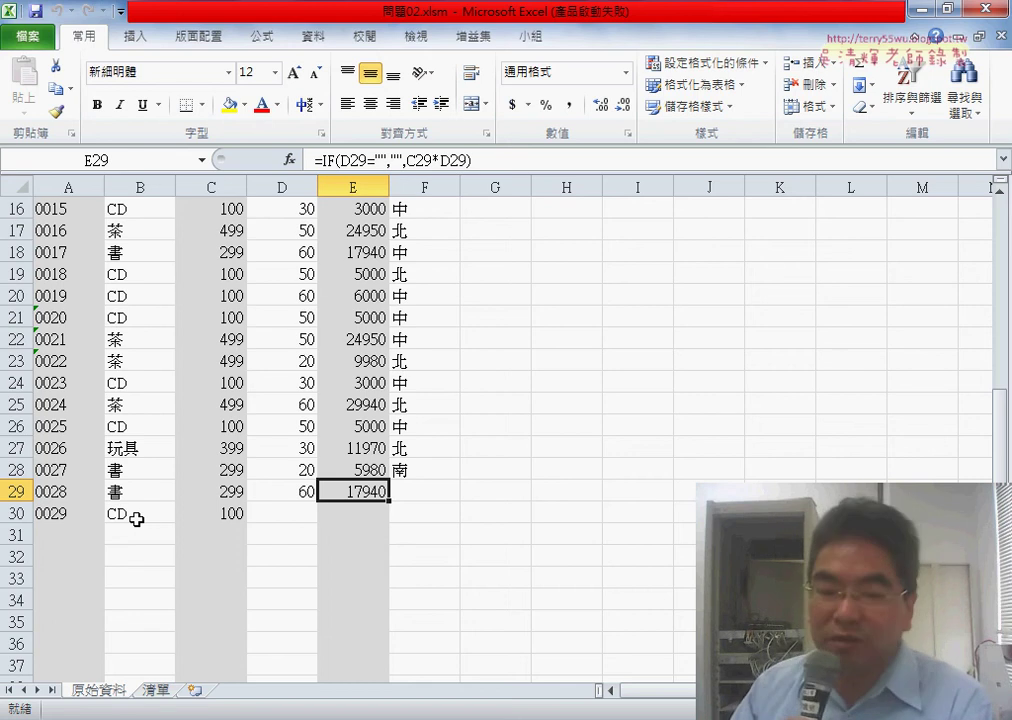
Step: Bring the 程式碼 document forward and scroll down to the 08_自動流水號_資料庫 section
mouse_move(231, 719)
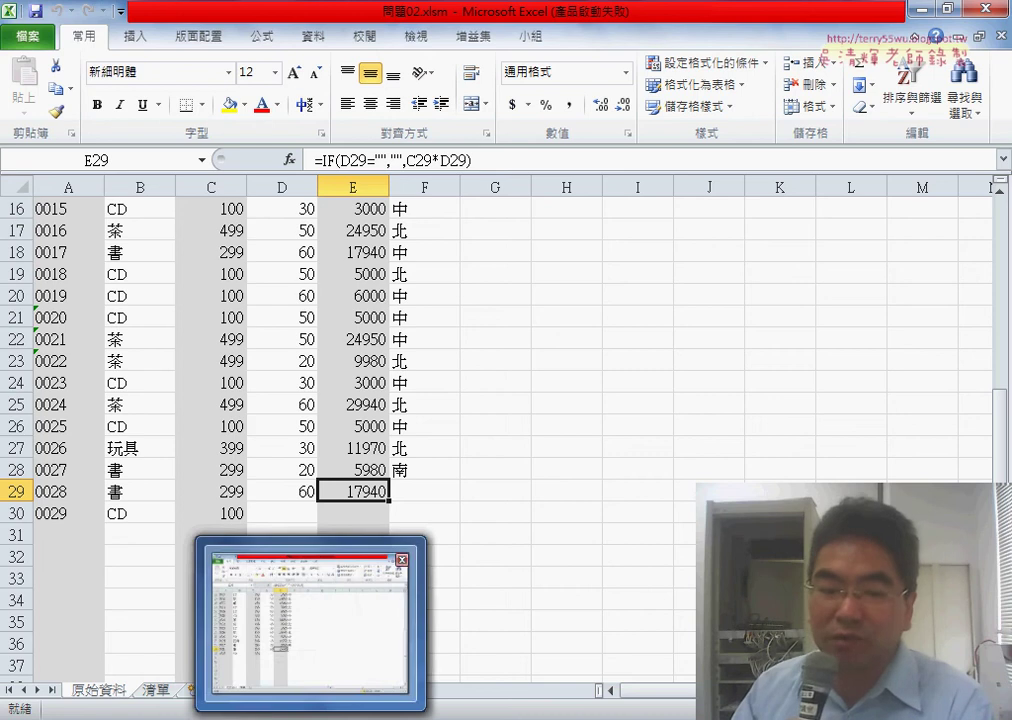
left_click(192, 545)
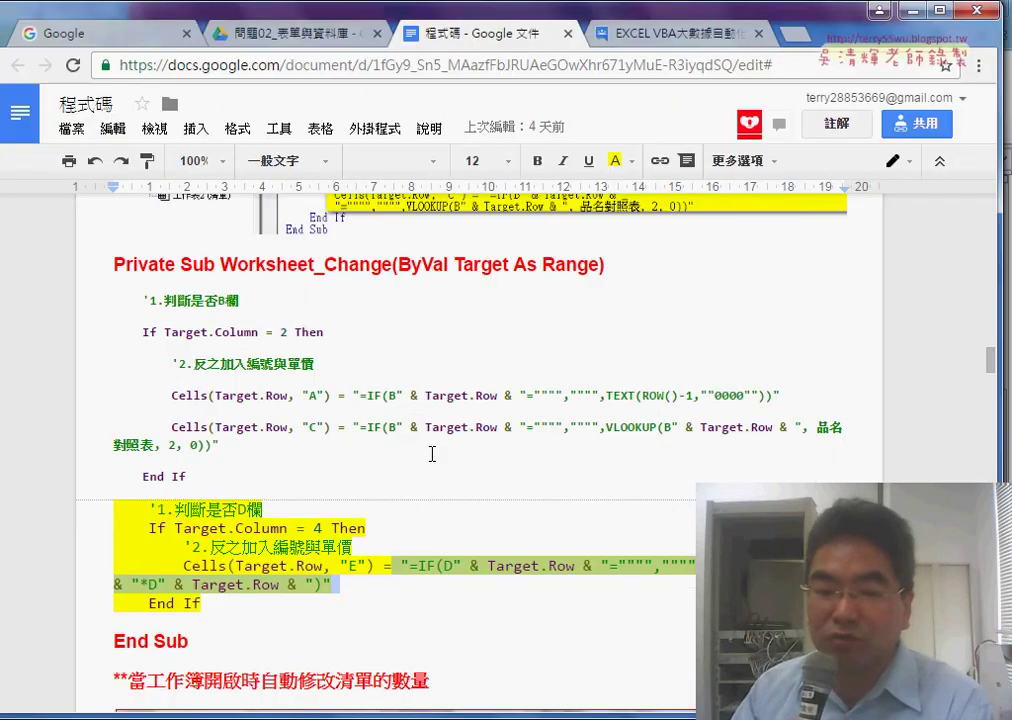
scroll(432, 454, "down", 2)
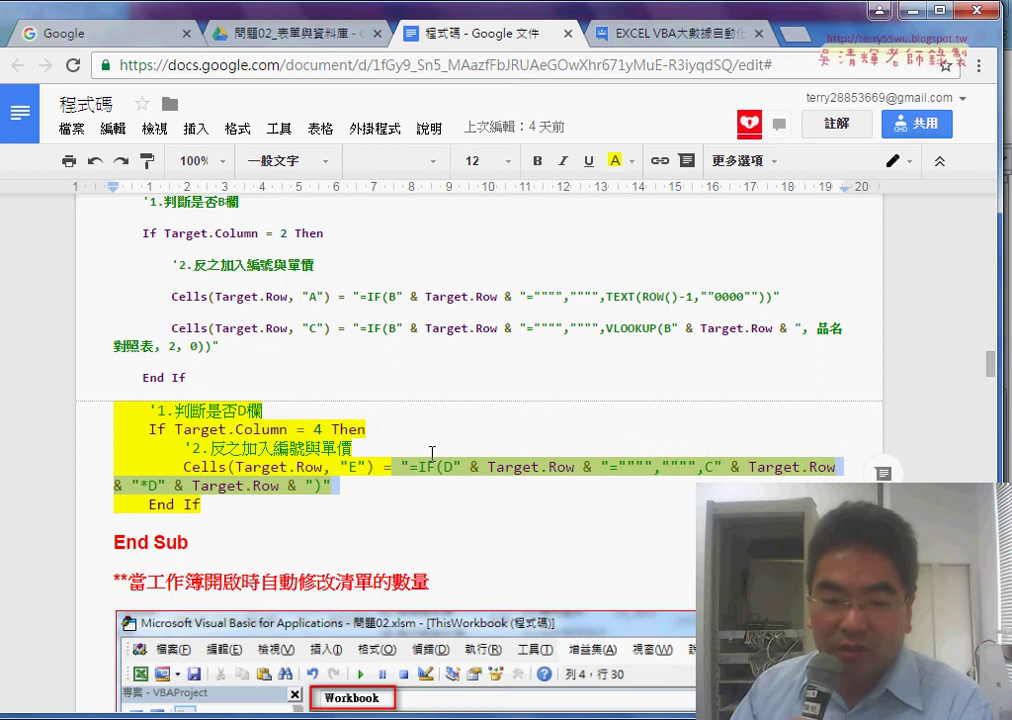
scroll(432, 454, "down", 3)
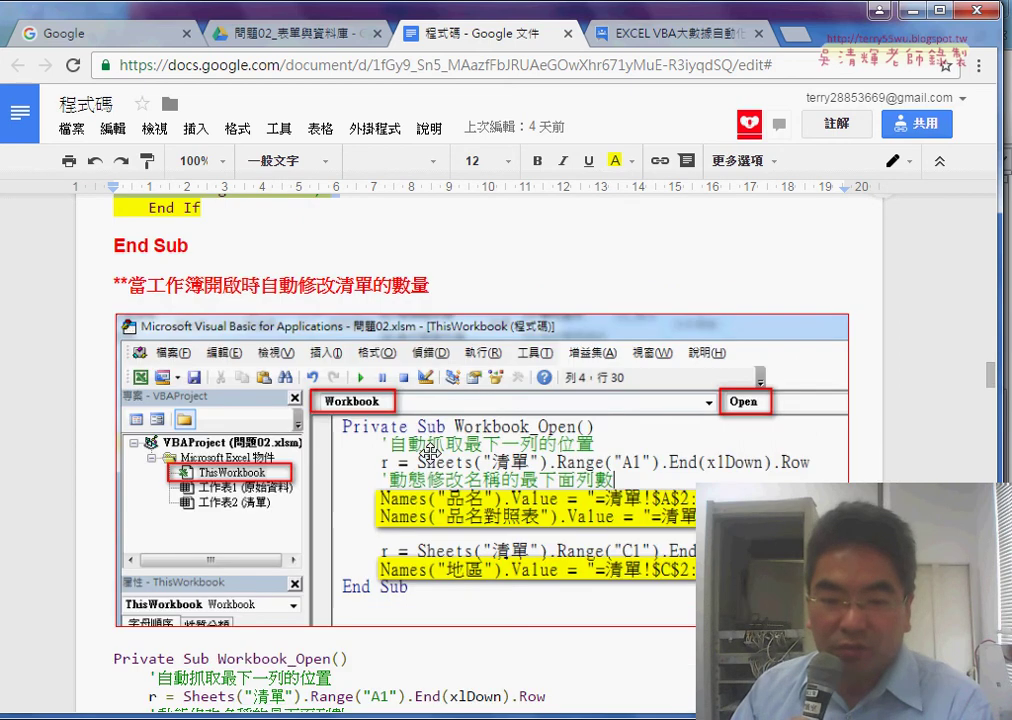
scroll(432, 454, "down", 4)
scroll(432, 454, "down", 4)
scroll(432, 454, "up", 3)
scroll(432, 454, "up", 6)
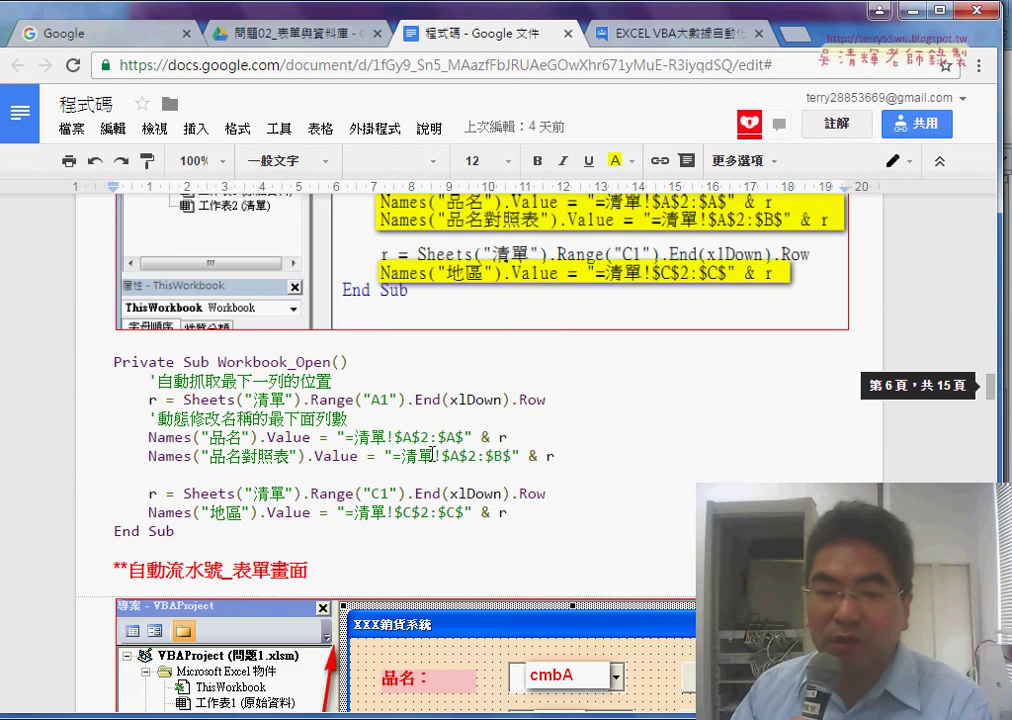
scroll(430, 454, "down", 6)
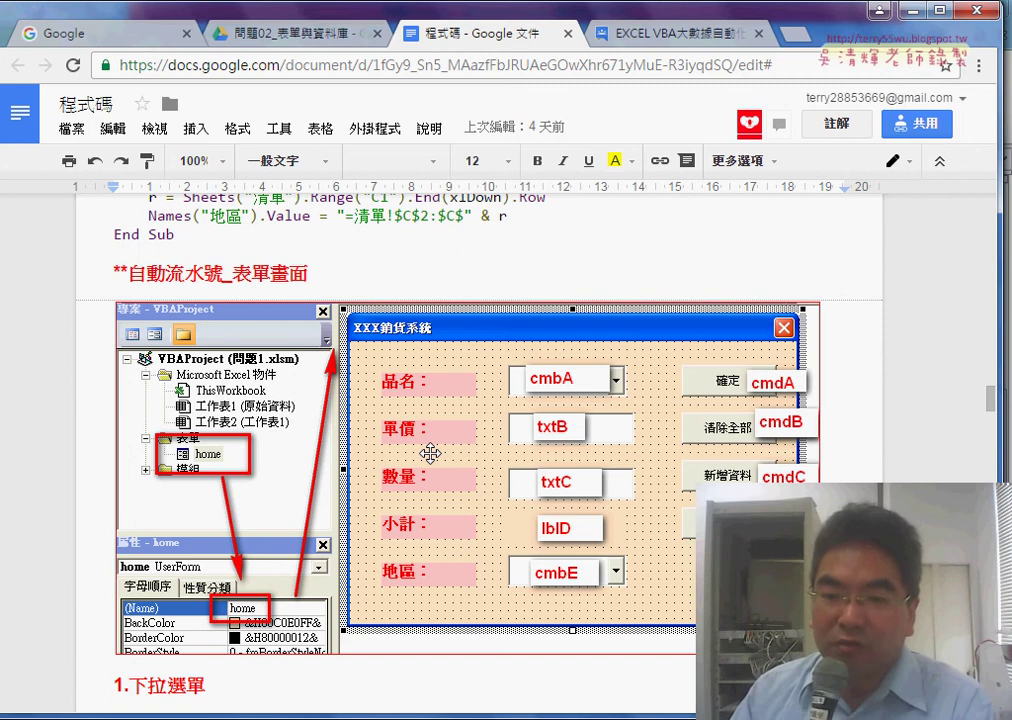
scroll(430, 454, "down", 2)
scroll(430, 454, "down", 4)
scroll(431, 454, "down", 1)
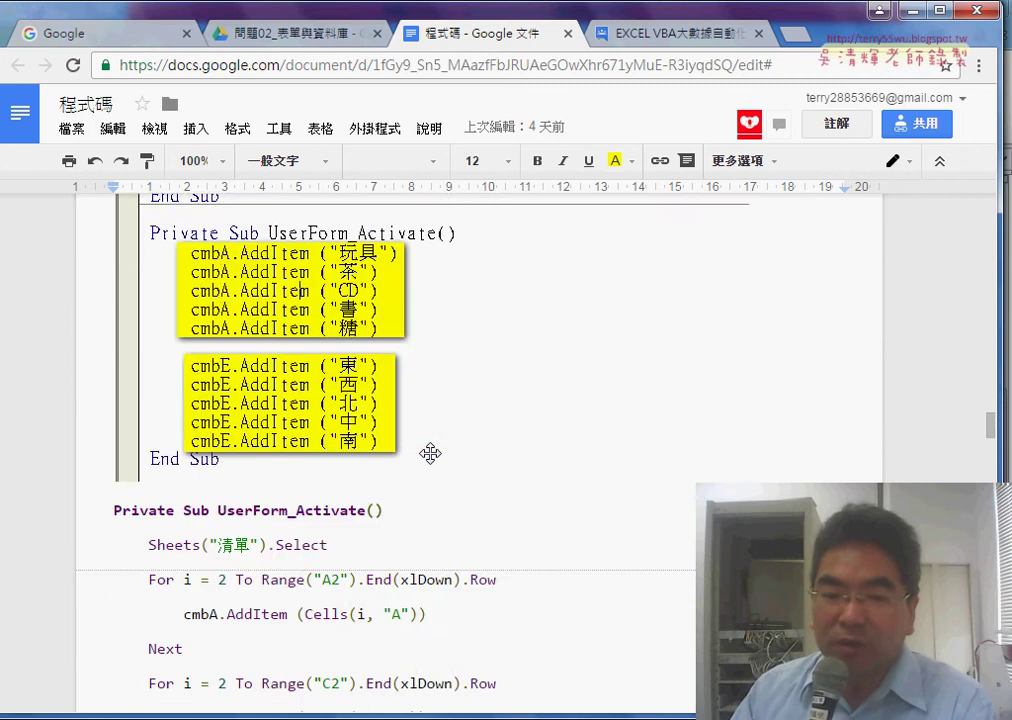
scroll(432, 454, "down", 4)
scroll(432, 454, "down", 4)
scroll(432, 454, "down", 4)
scroll(432, 454, "down", 4)
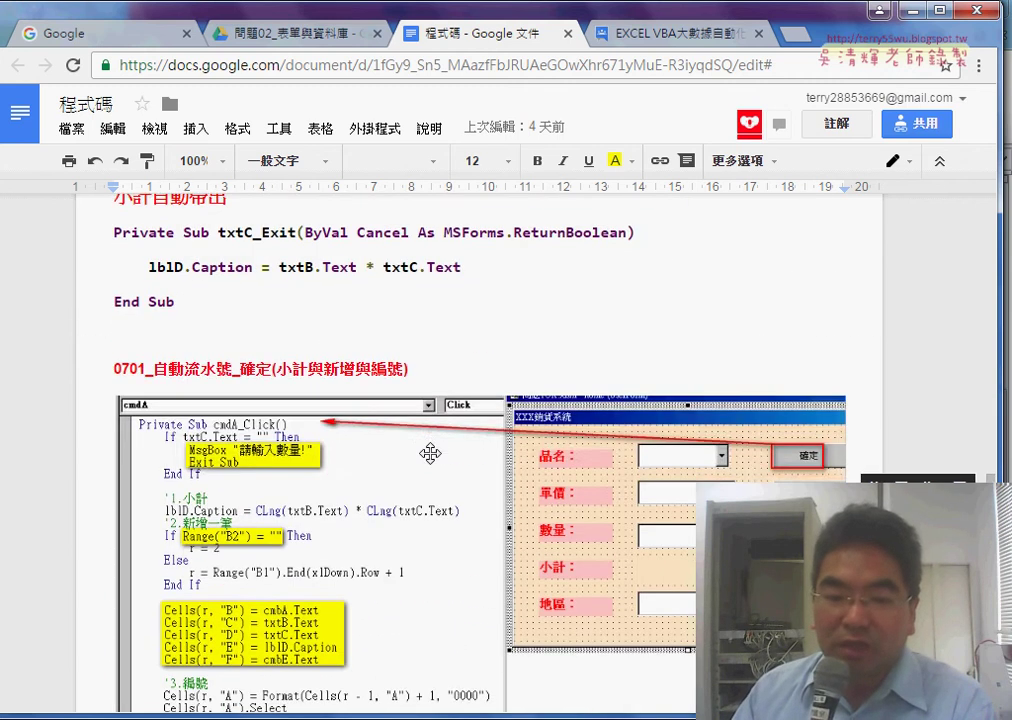
scroll(432, 454, "down", 4)
scroll(432, 454, "down", 3)
scroll(432, 454, "down", 2)
scroll(431, 454, "down", 3)
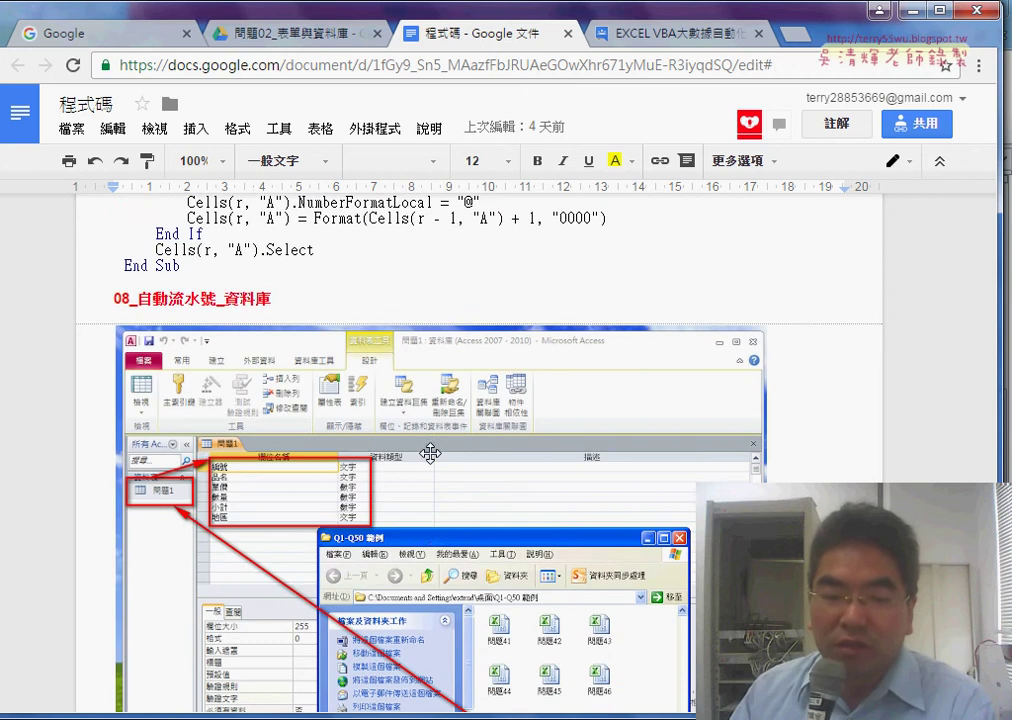
scroll(430, 454, "down", 1)
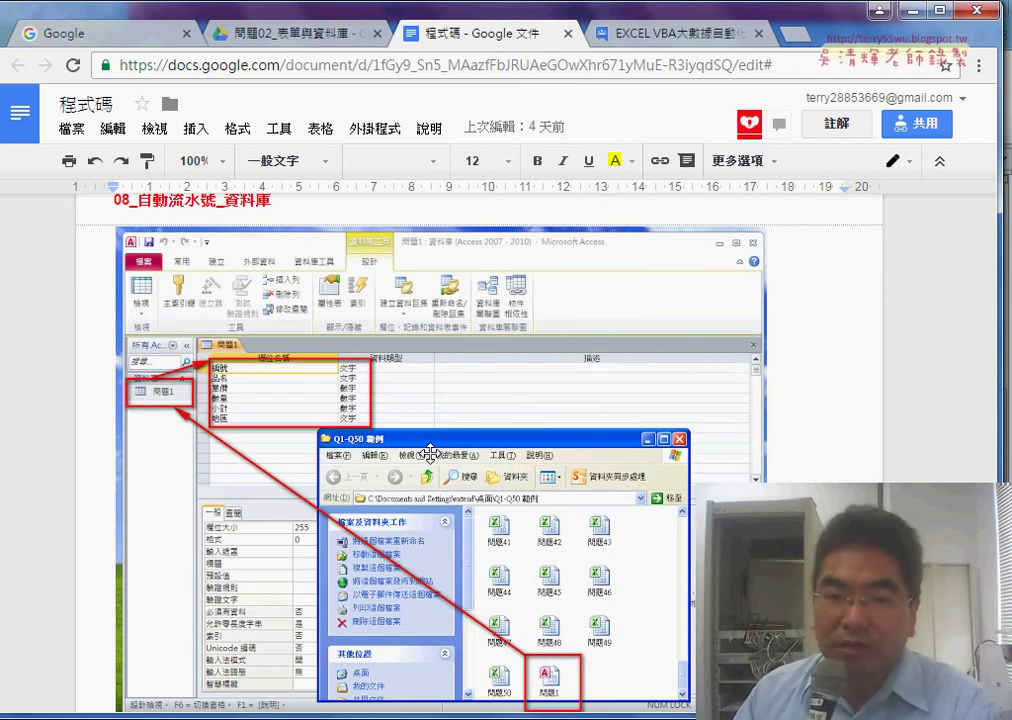
Step: Open the 程式碼(MYSQL) document from the Drive folder of code files
left_click(295, 36)
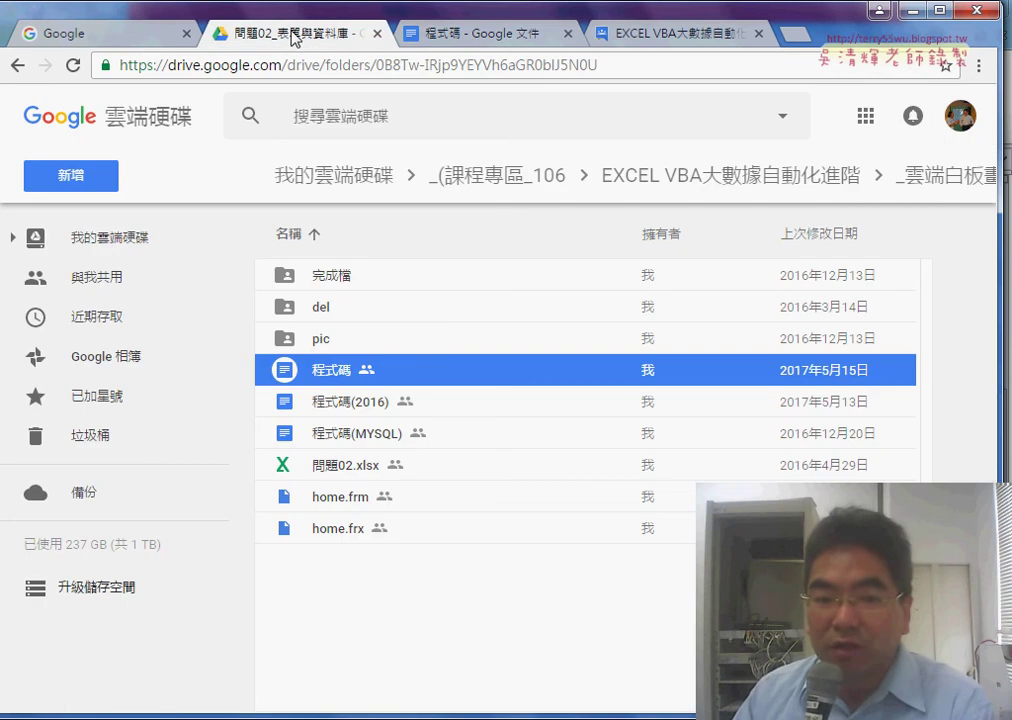
left_click(360, 436)
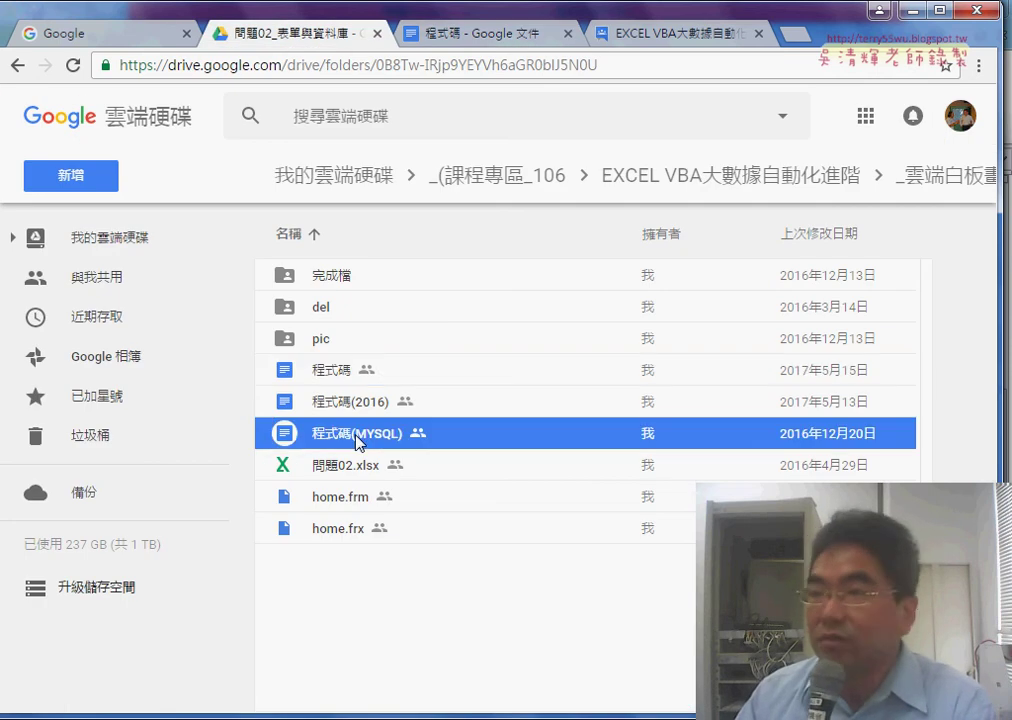
double_click(358, 436)
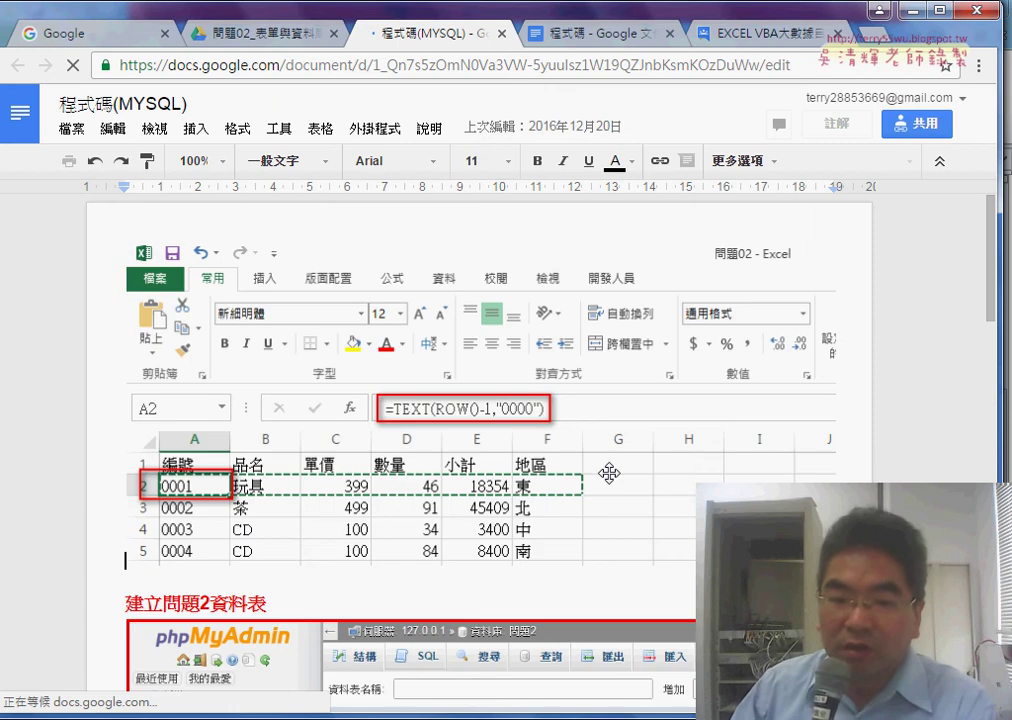
Step: Scroll 程式碼(MYSQL) to the INSERT INTO `問題2` statement and its sample data
scroll(469, 404, "down", 2)
scroll(469, 404, "down", 3)
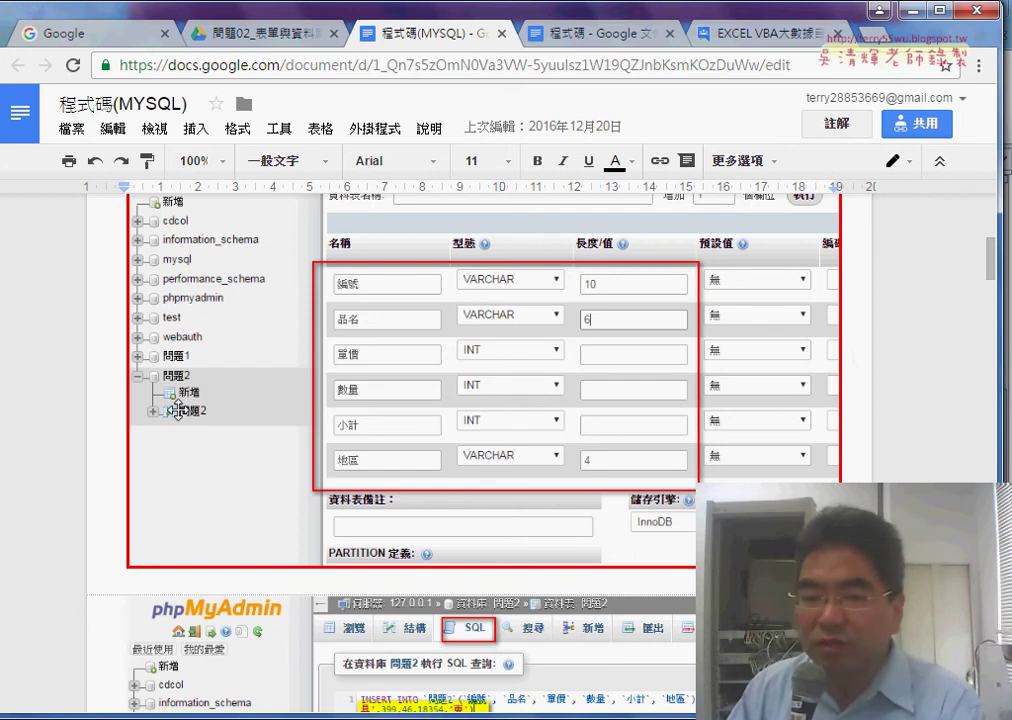
scroll(194, 410, "down", 5)
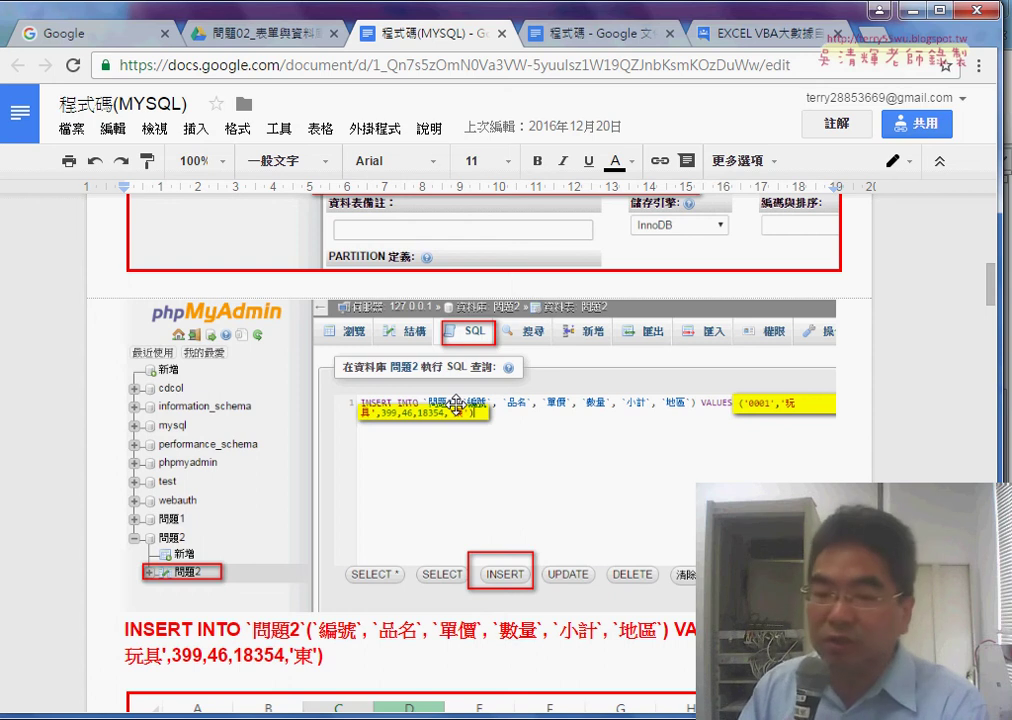
scroll(456, 404, "down", 2)
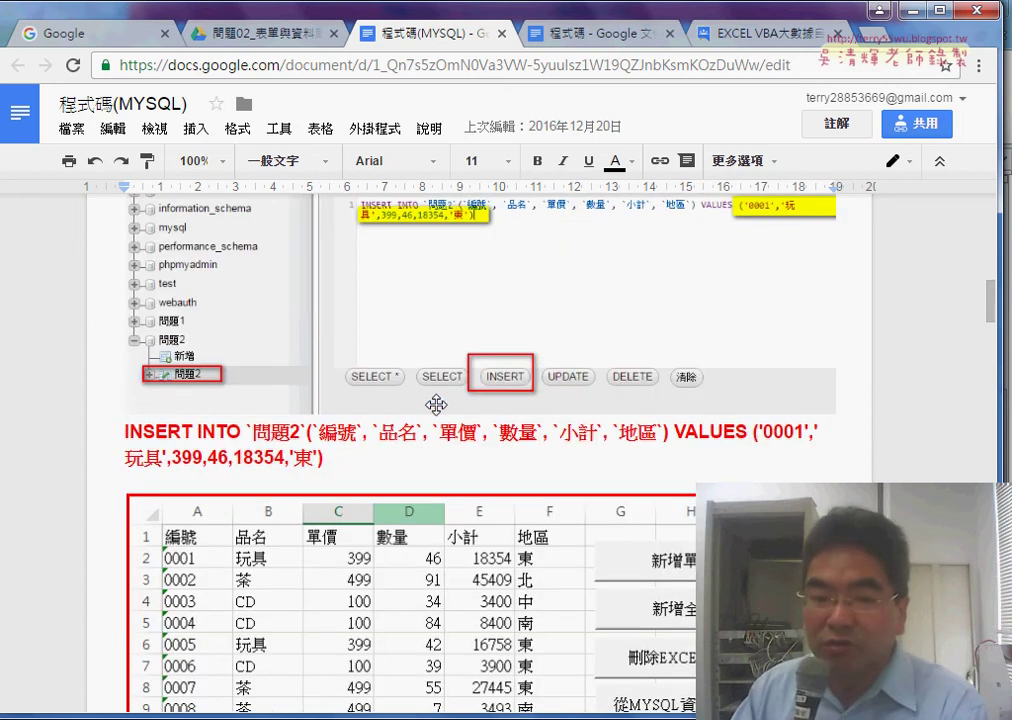
left_click_drag(124, 426, 412, 457)
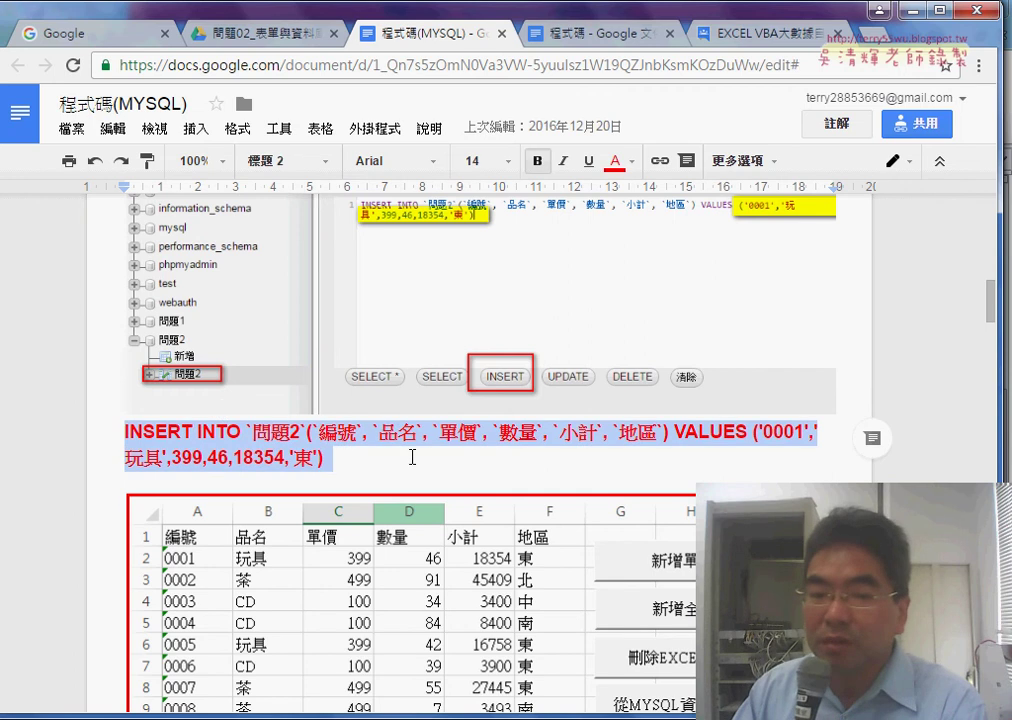
left_click(375, 442)
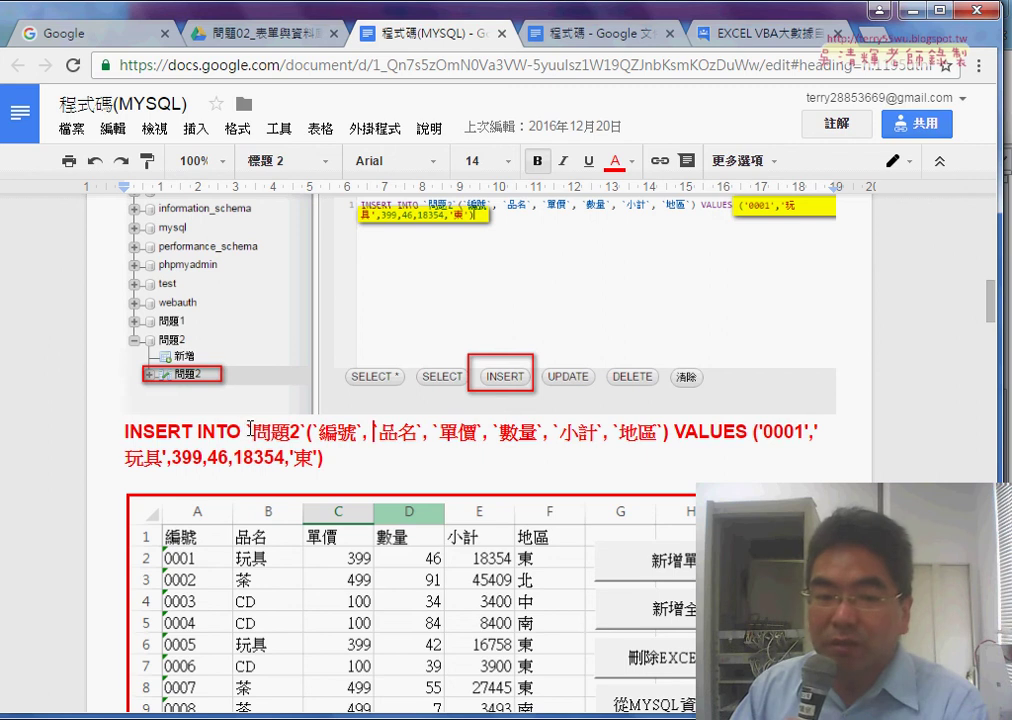
left_click_drag(250, 427, 290, 432)
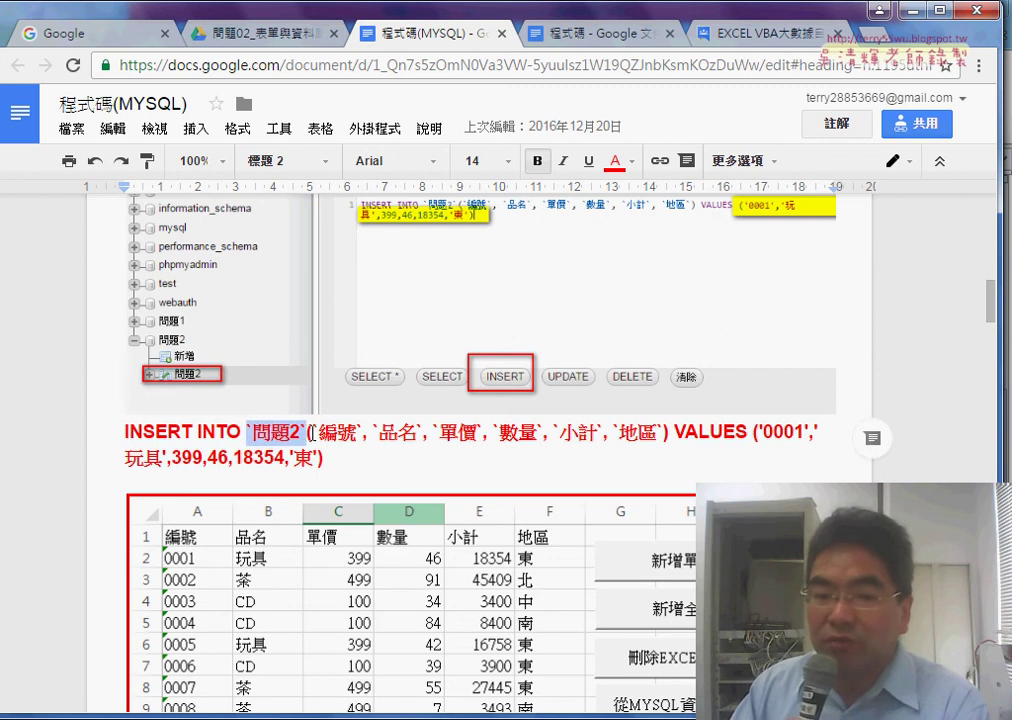
left_click_drag(312, 432, 662, 430)
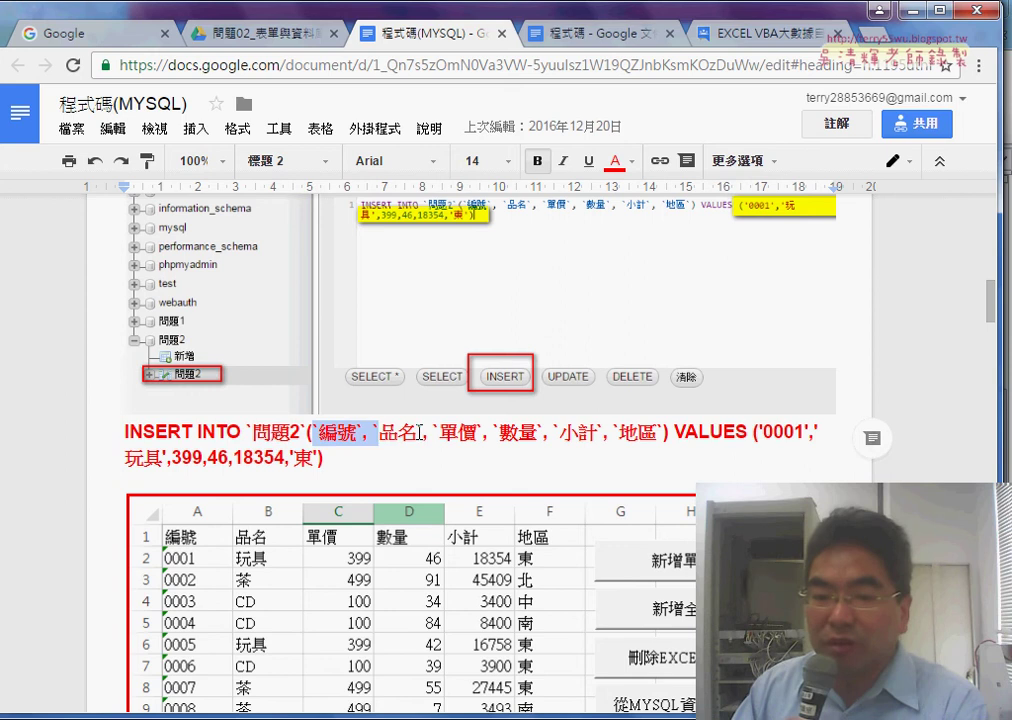
left_click(685, 432)
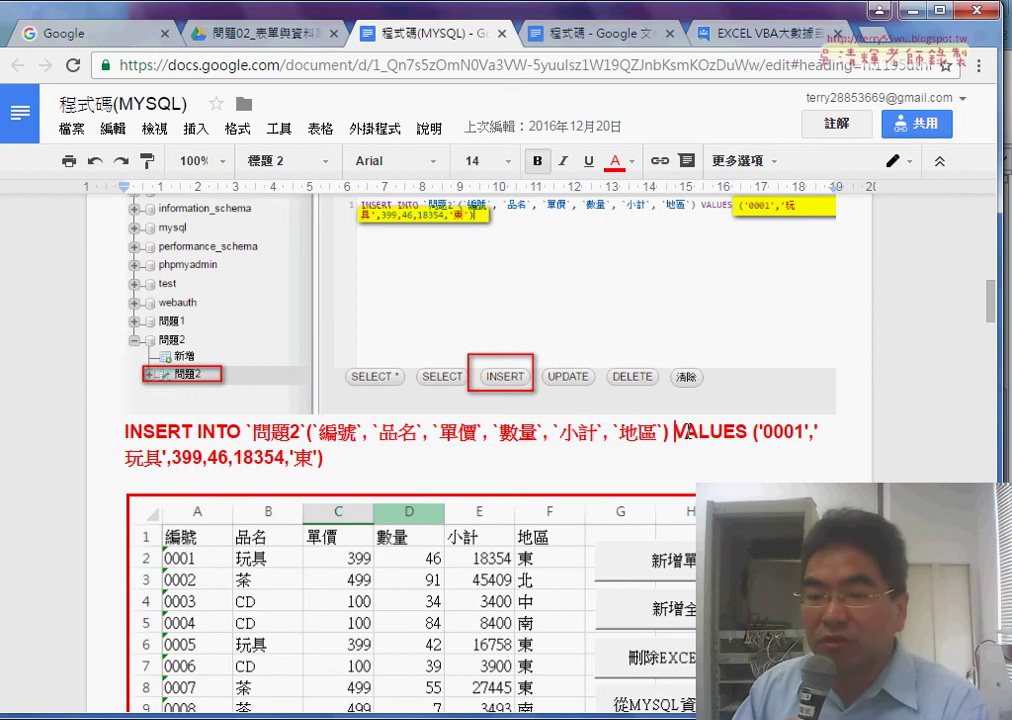
left_click_drag(686, 432, 745, 435)
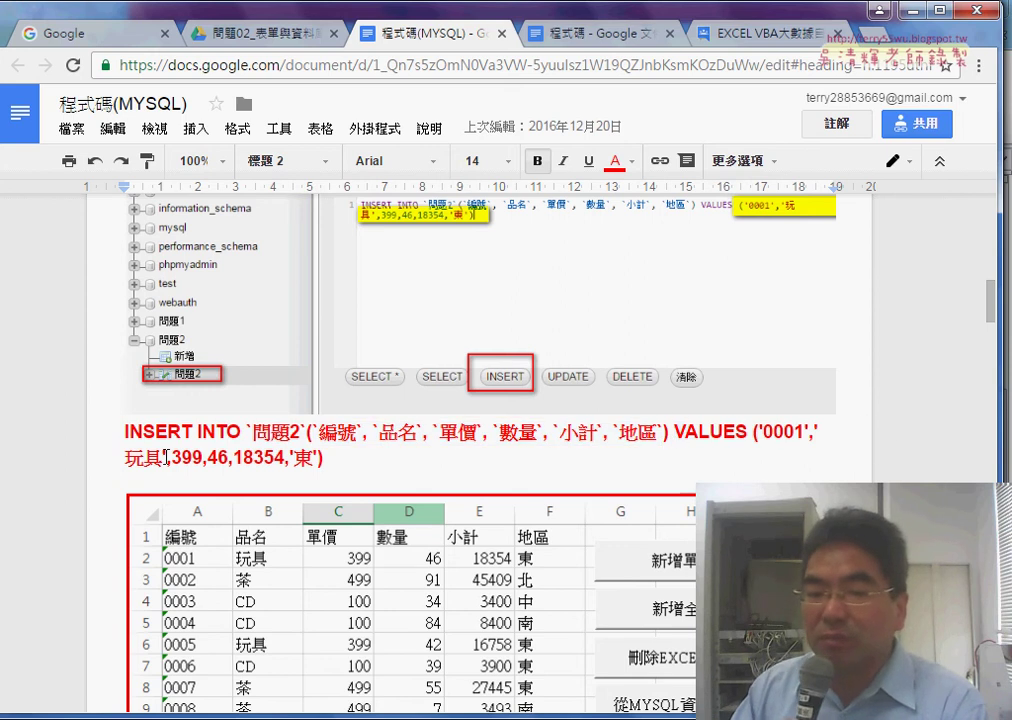
left_click(395, 459)
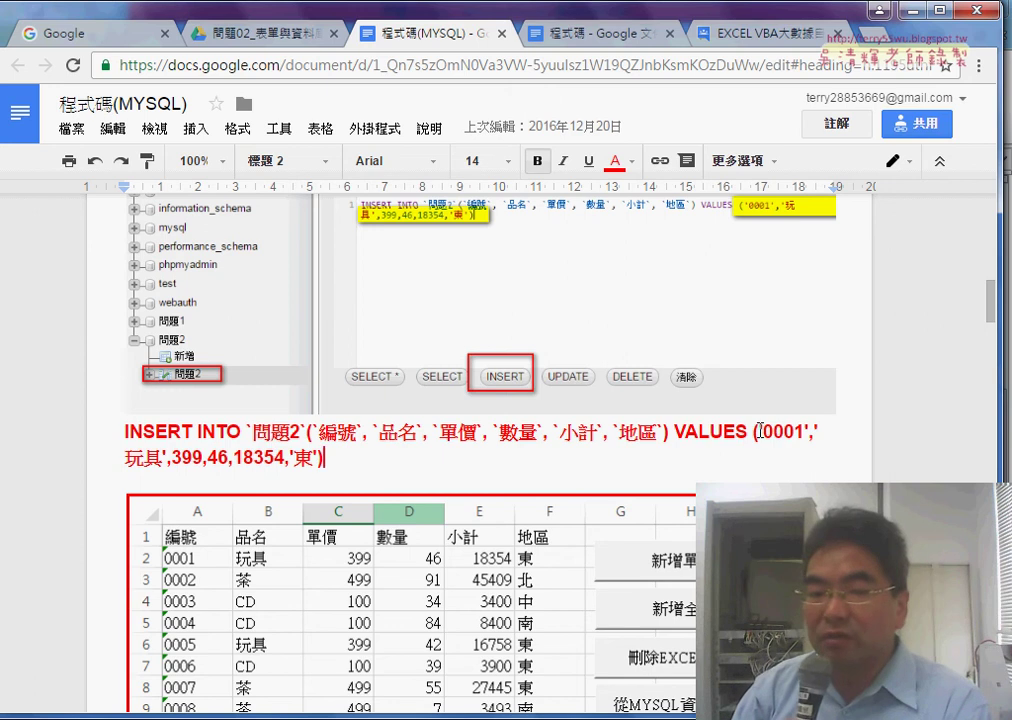
left_click_drag(758, 431, 692, 451)
left_click_drag(341, 447, 318, 457)
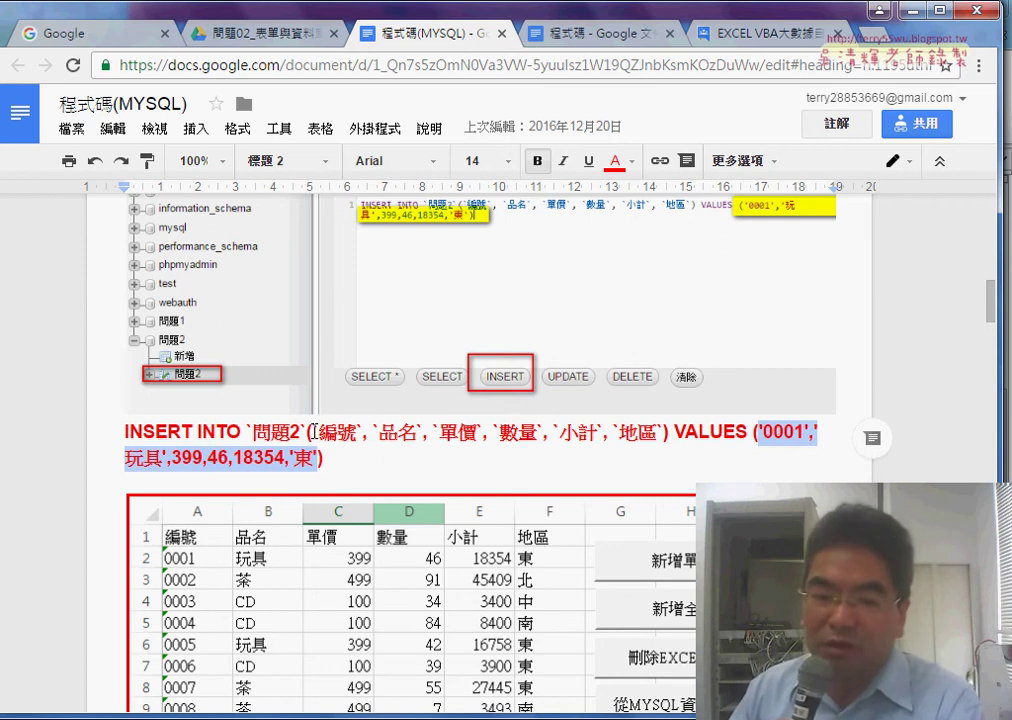
Step: In Excel's Share Workbook settings, enable 'Allow changes by more than one user at the same time'
key("alt+Tab")
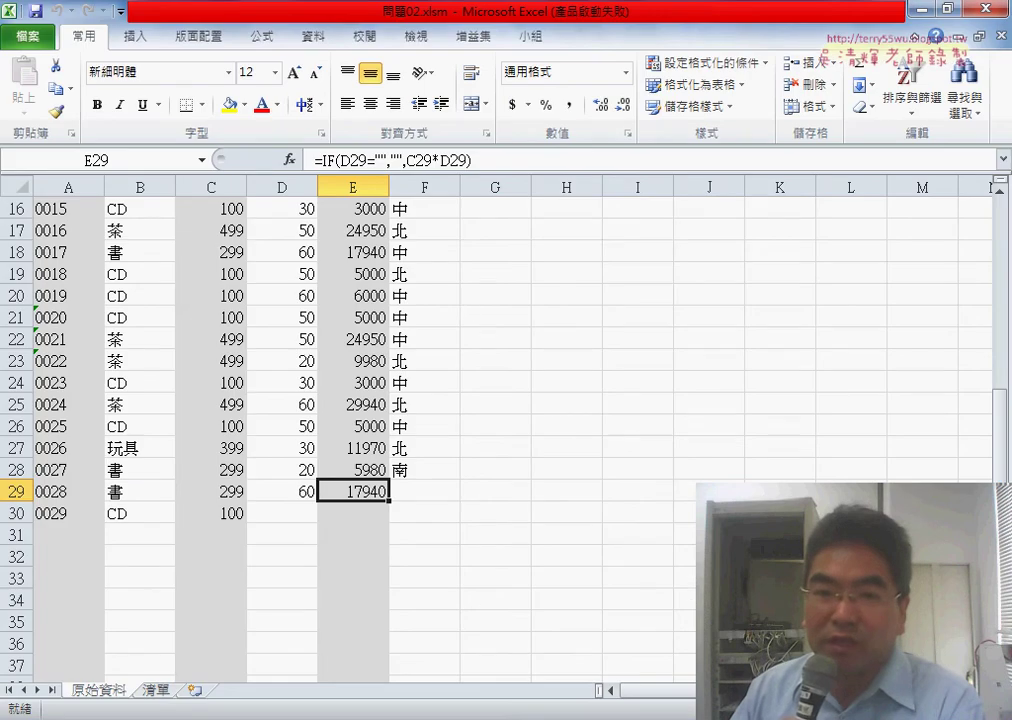
left_click(368, 37)
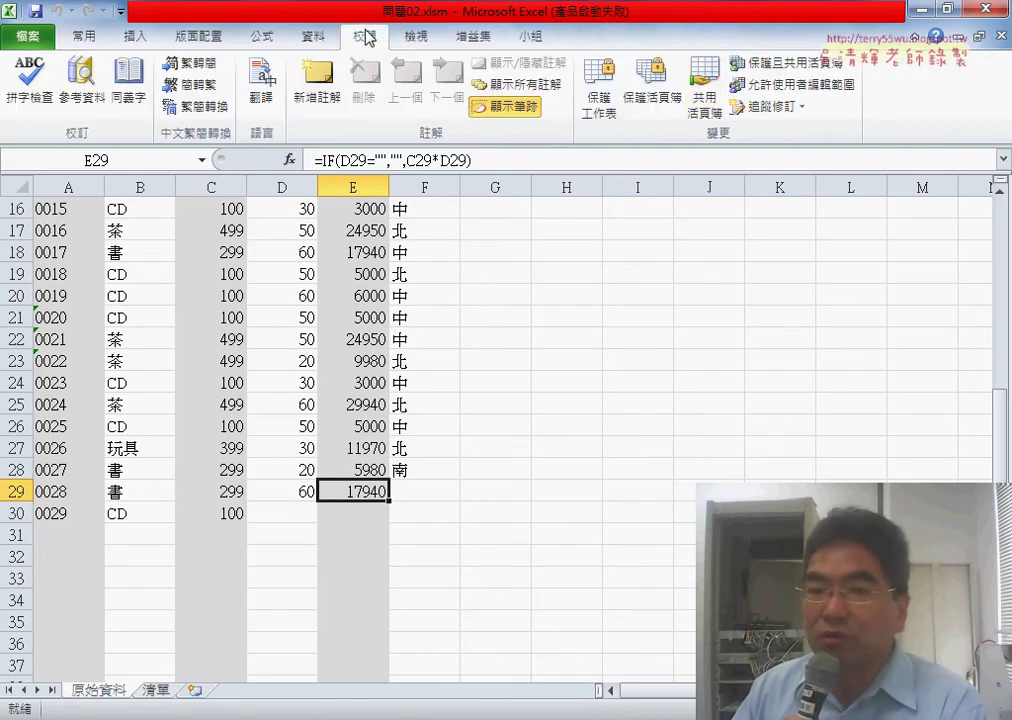
left_click(717, 109)
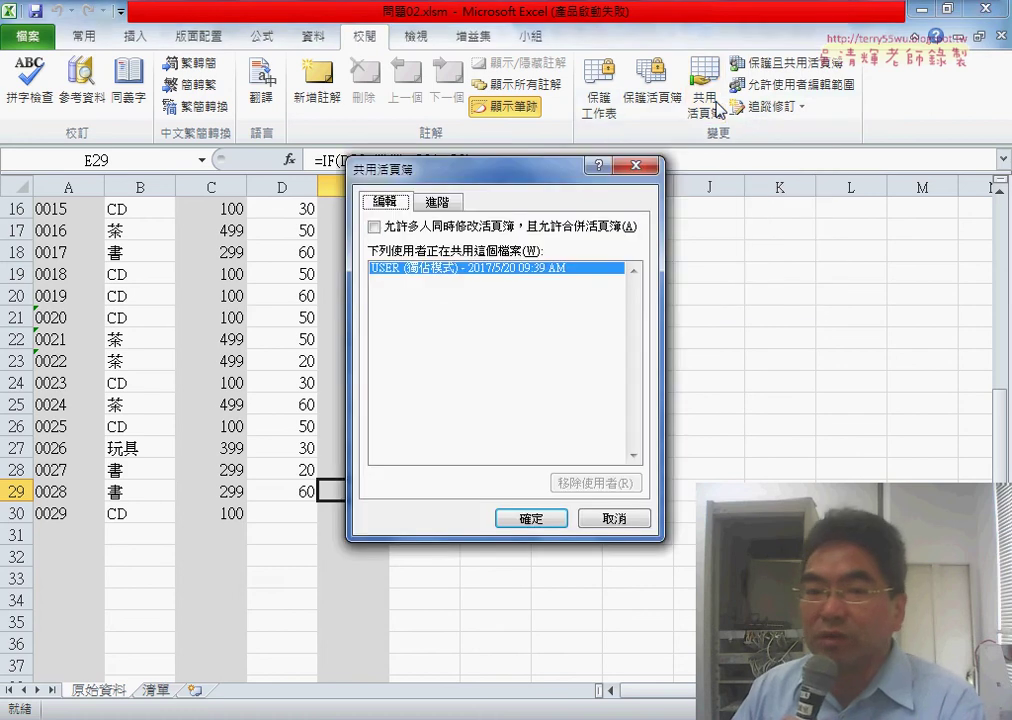
left_click(388, 229)
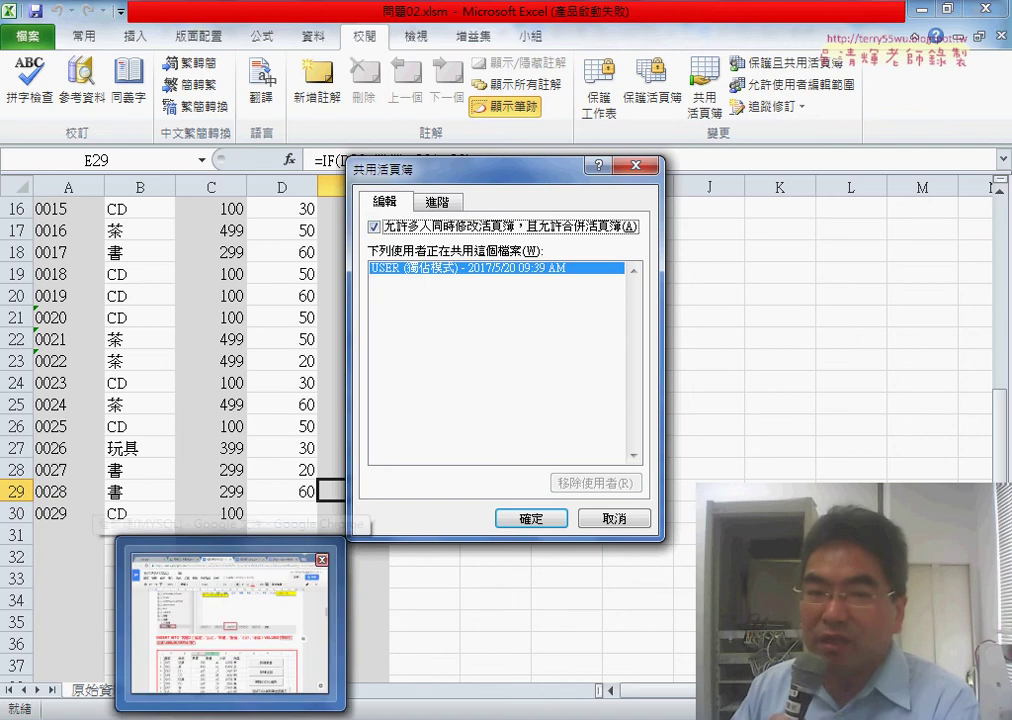
left_click(187, 540)
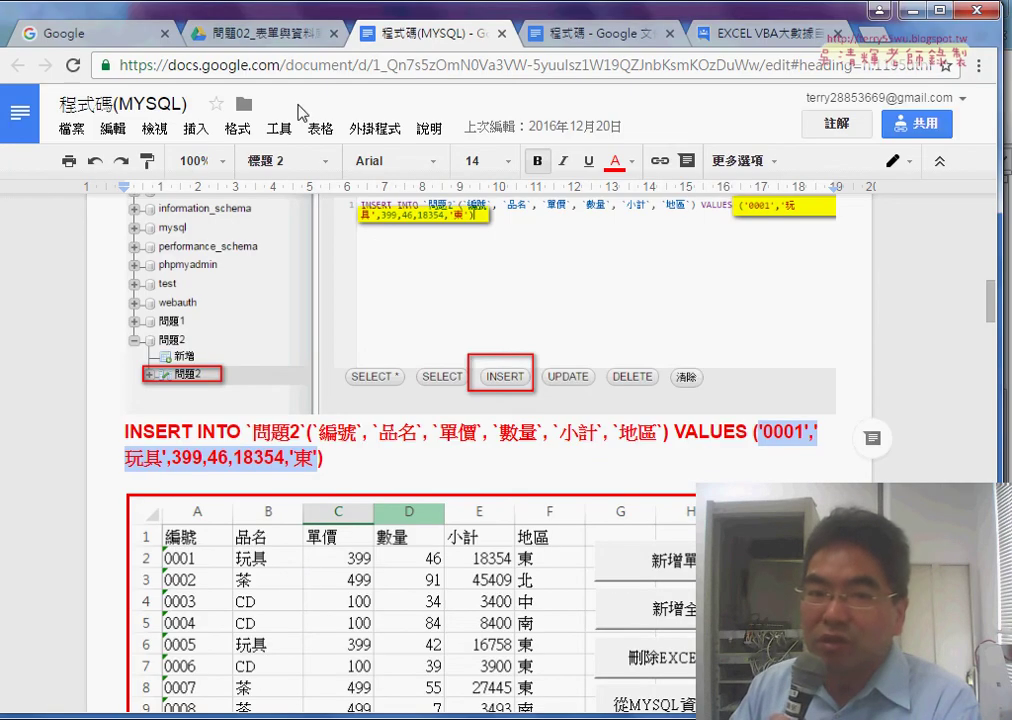
Step: Open 問題02.xlsx from the Drive folder with Google 試算表 (Google Sheets)
left_click(280, 43)
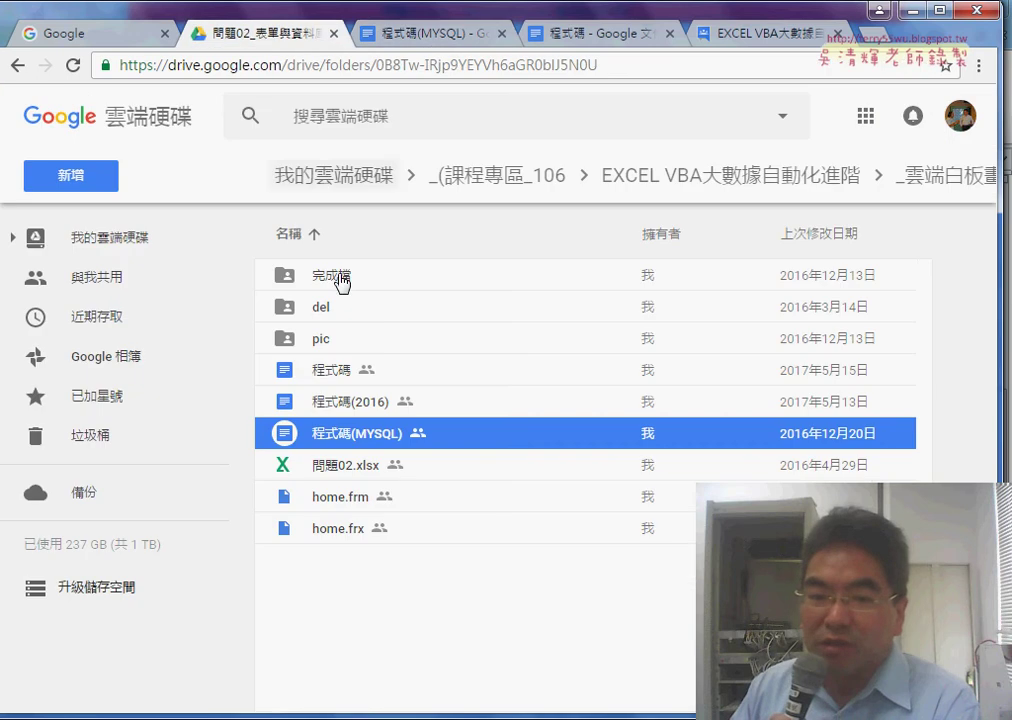
double_click(358, 482)
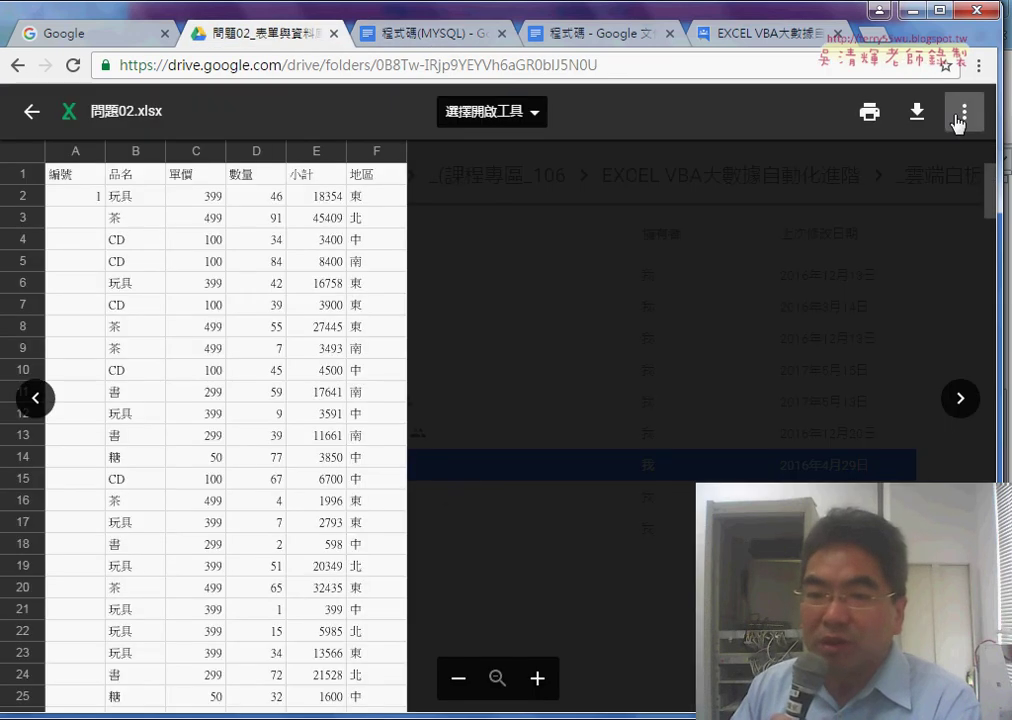
left_click(963, 112)
left_click(499, 110)
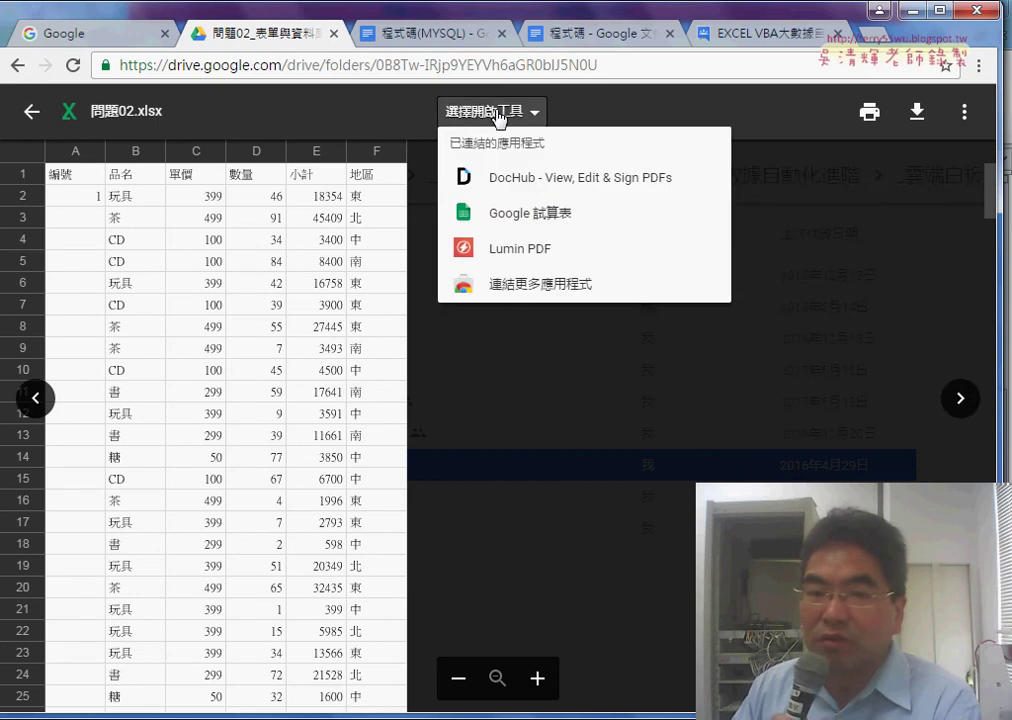
left_click(537, 222)
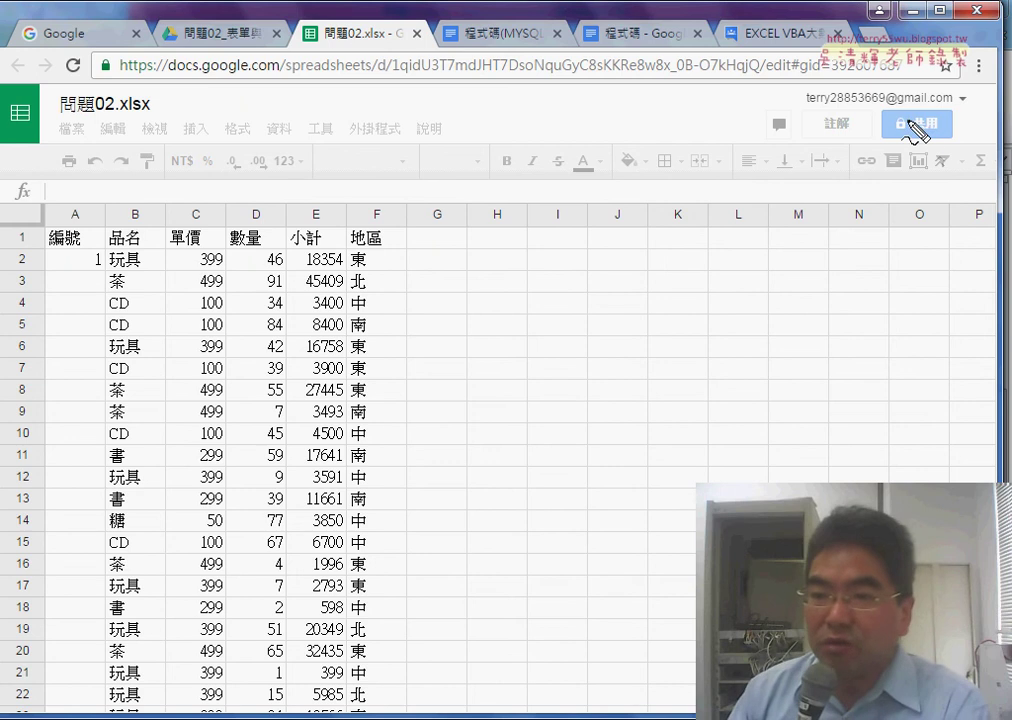
left_click_drag(905, 112, 940, 126)
mouse_move(853, 258)
left_mouse_down()
mouse_move(897, 150)
mouse_move(903, 165)
left_mouse_up()
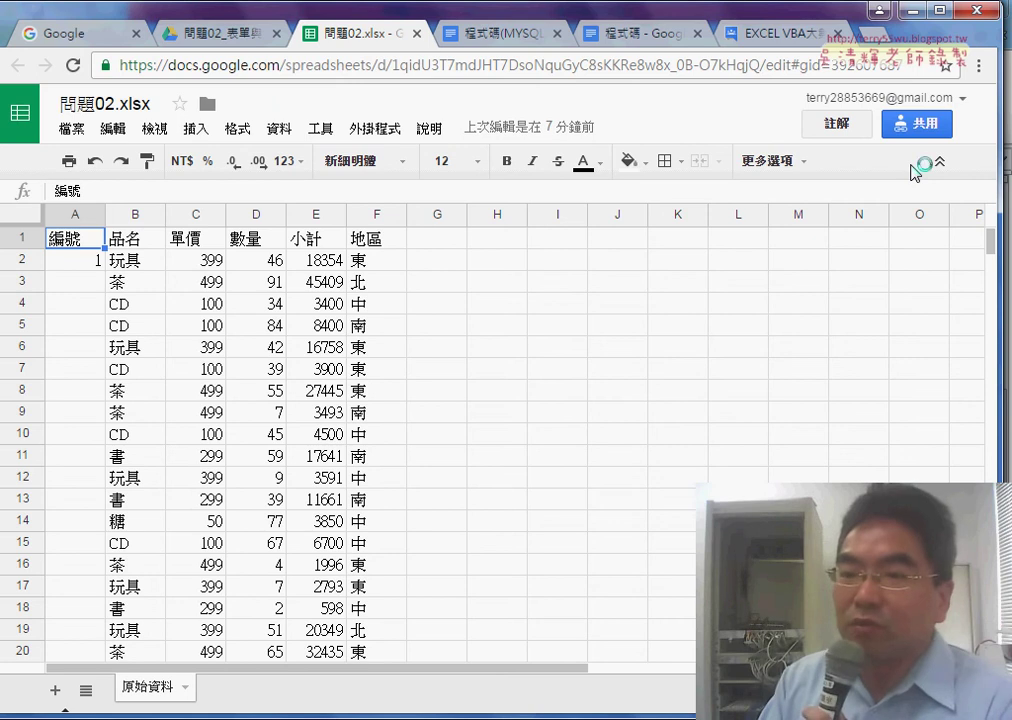
Step: Open 問題02.xlsx's 共用 dialog and review the invitee permission levels
left_click(920, 126)
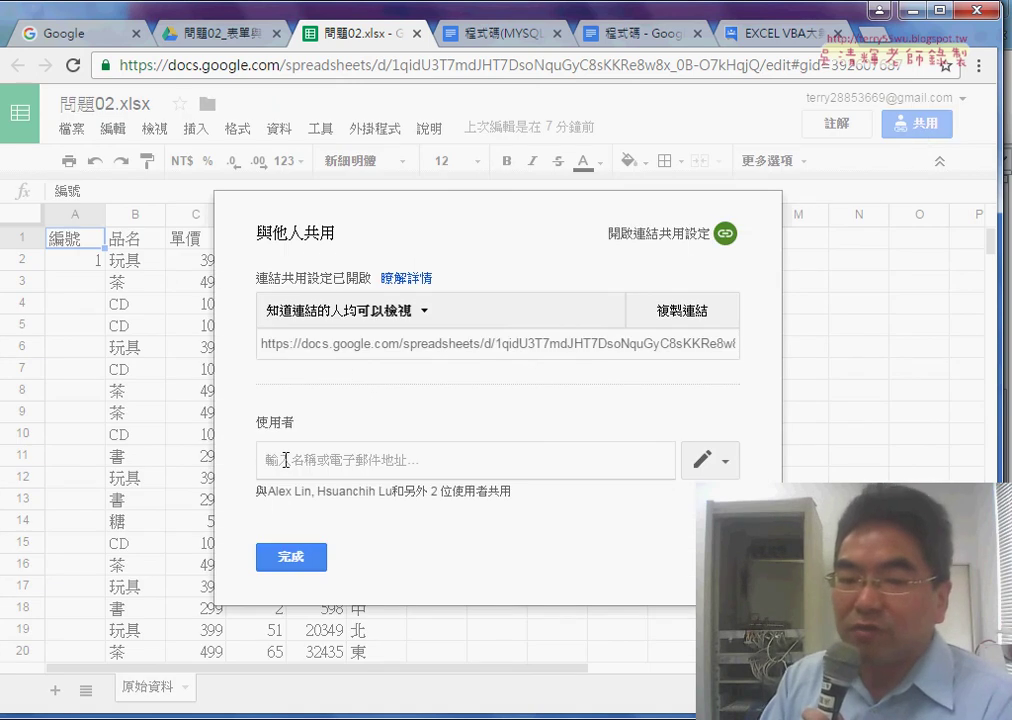
left_click(306, 464)
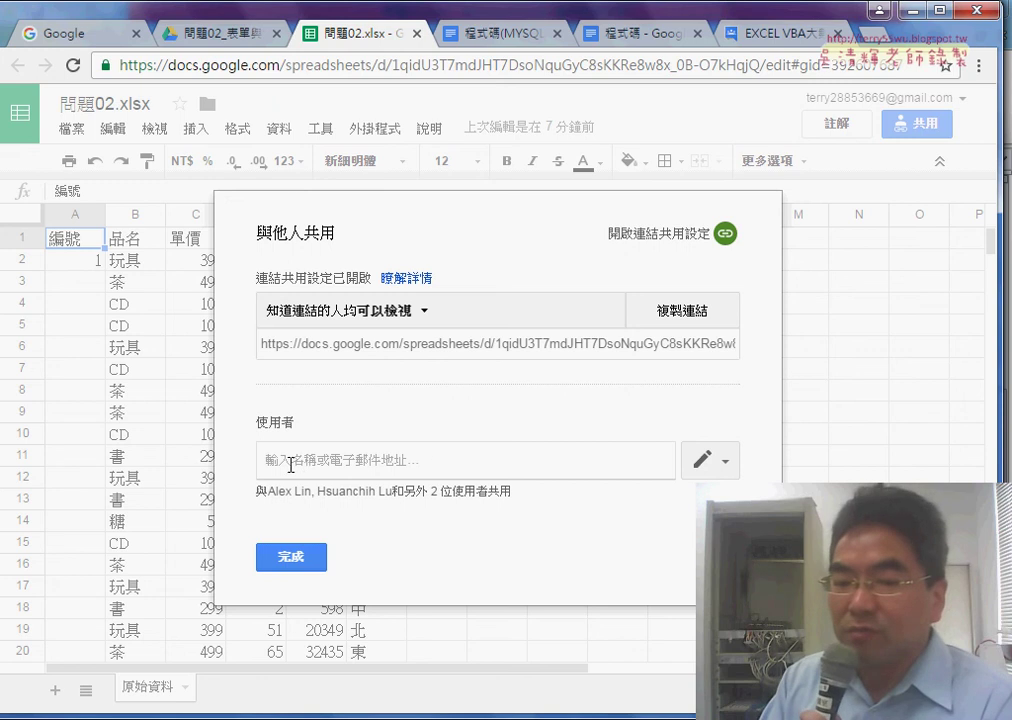
left_click(726, 462)
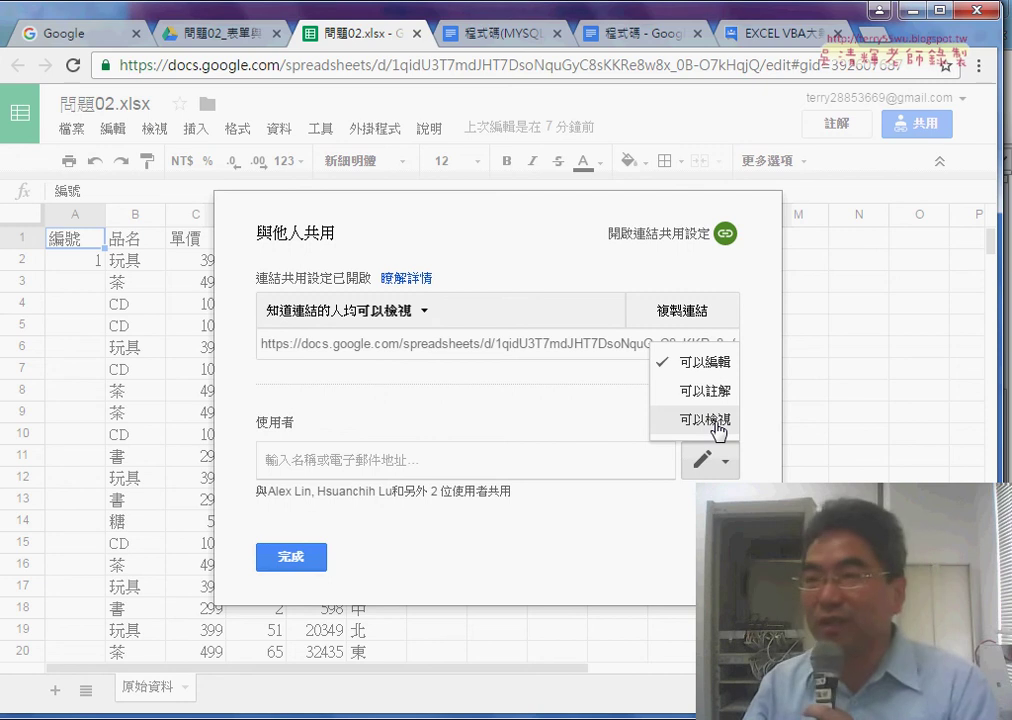
left_click(440, 462)
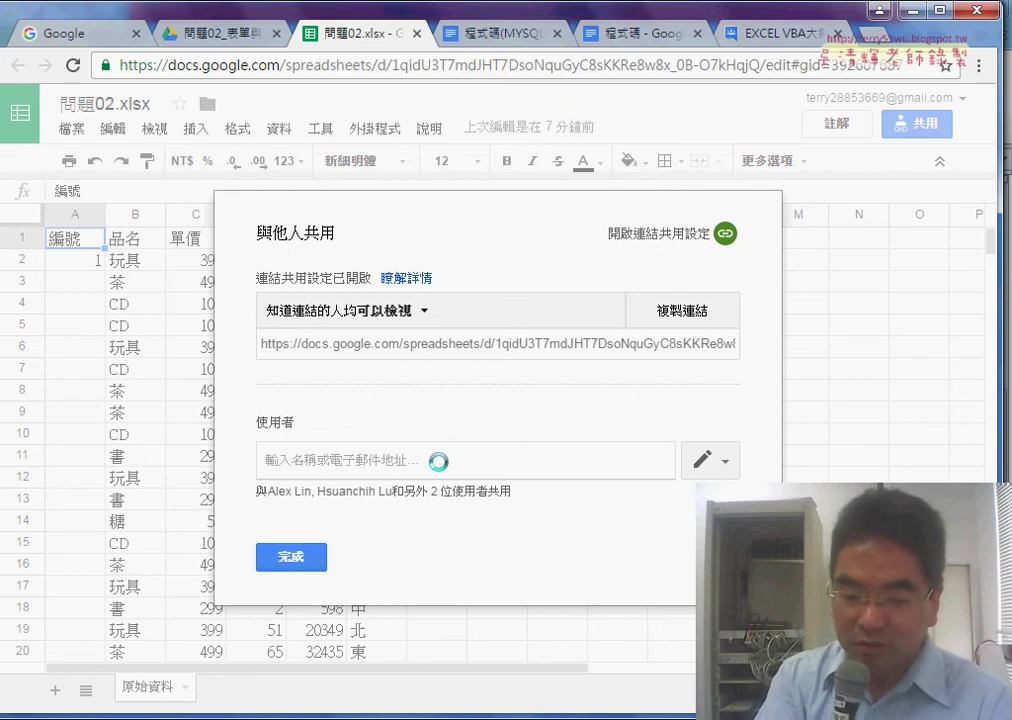
Step: Invite the suggested account to 問題02.xlsx, send it, then close sharing and select A2
type("tt")
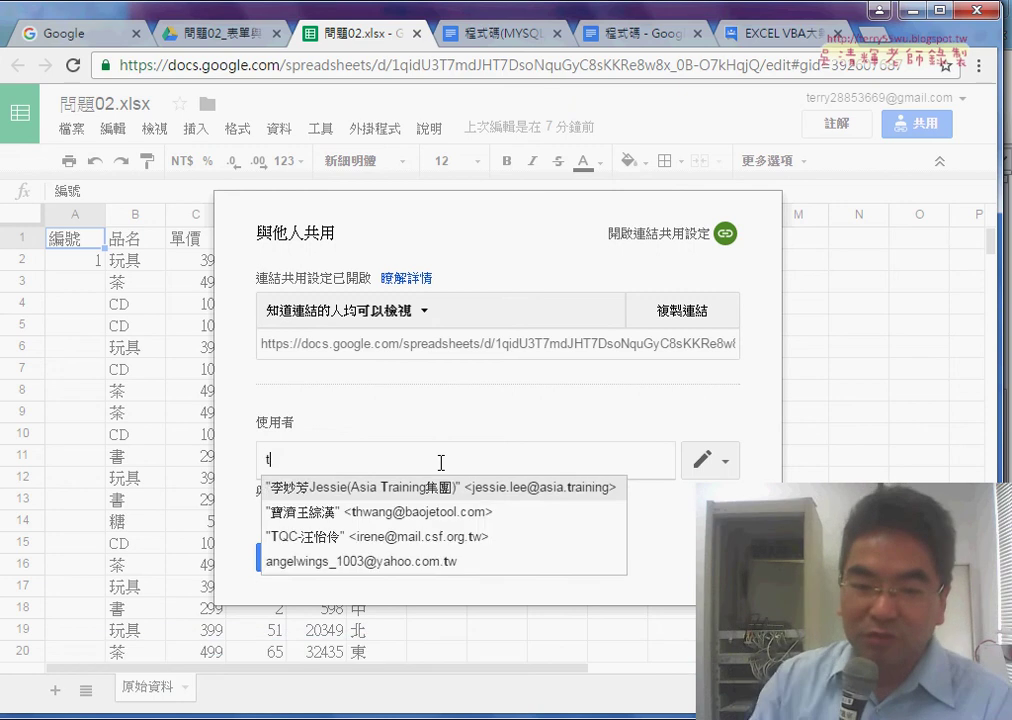
type("e")
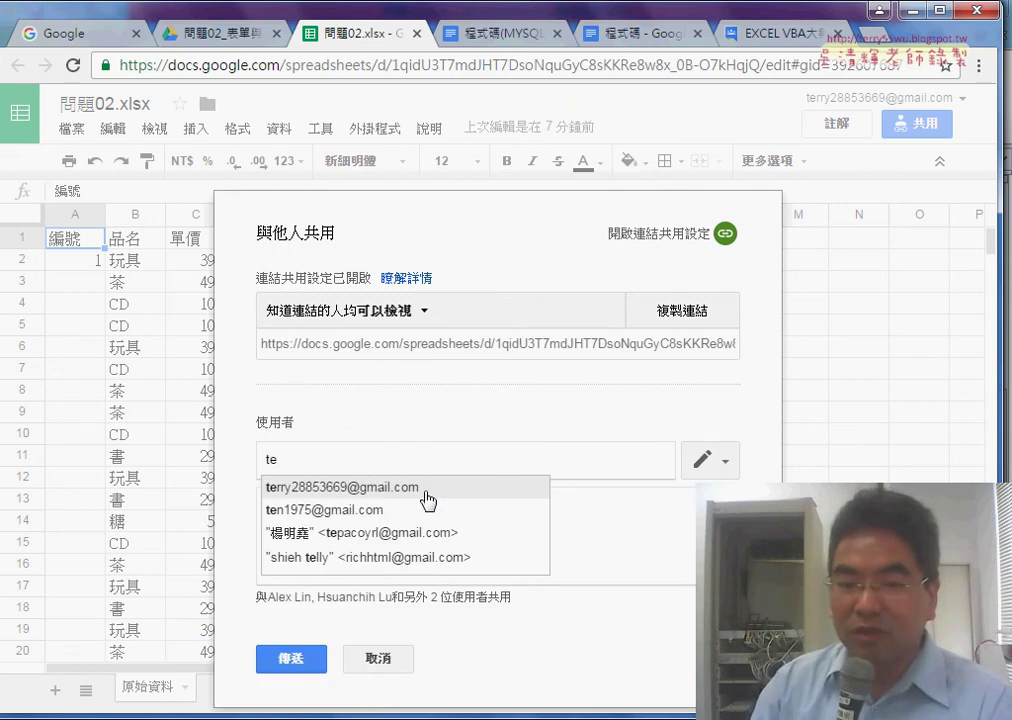
left_click(425, 488)
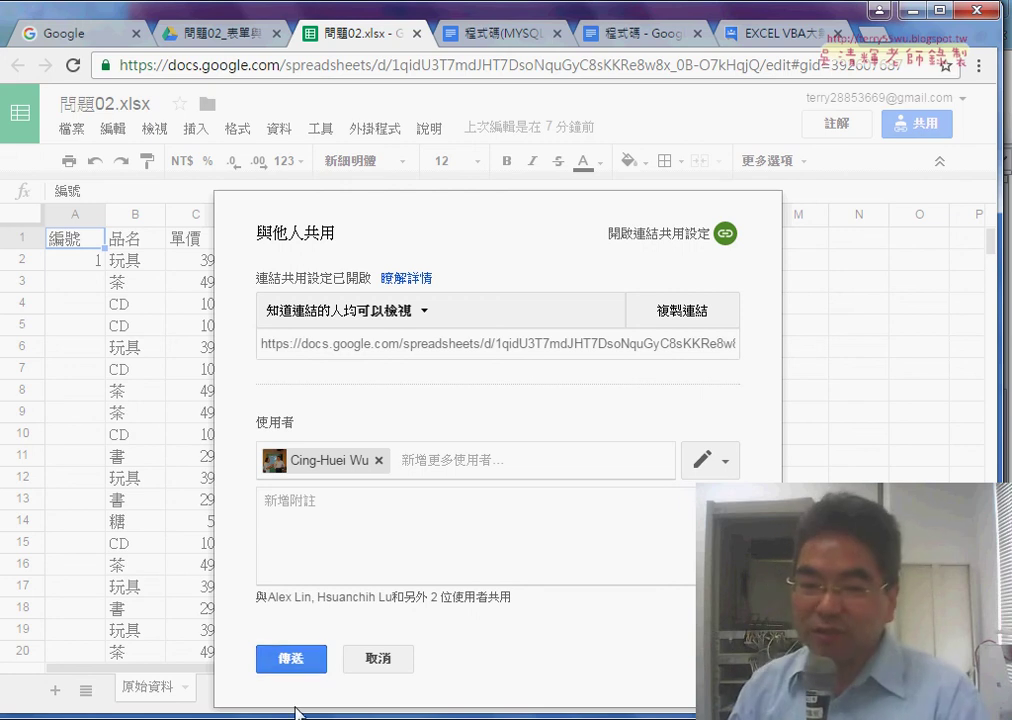
left_click(388, 664)
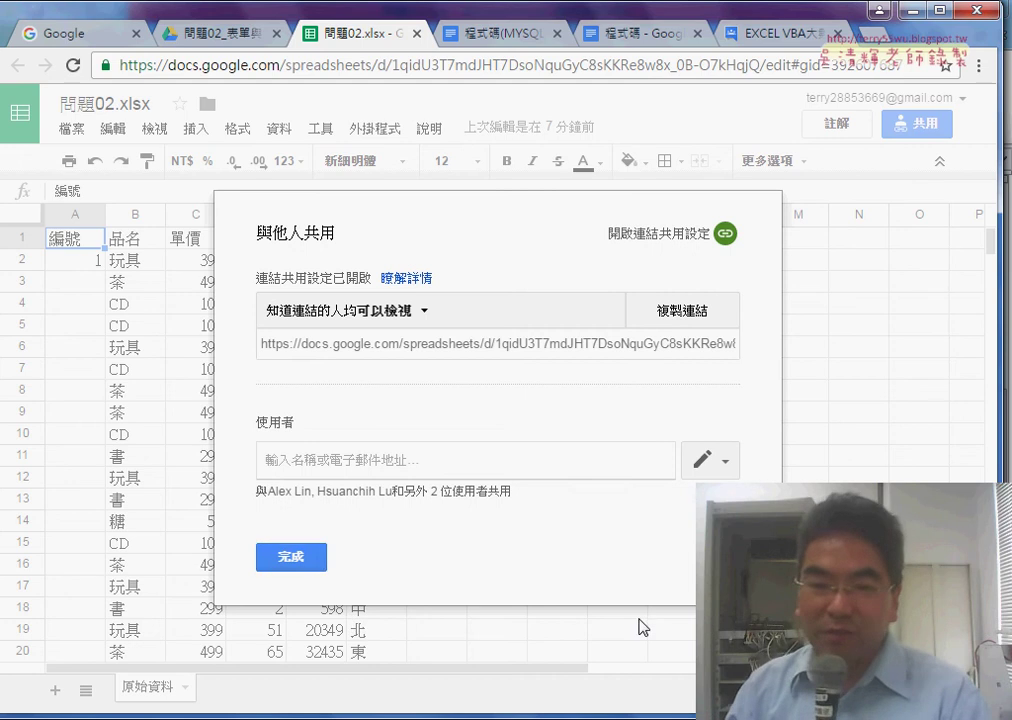
left_click(301, 556)
left_click(86, 264)
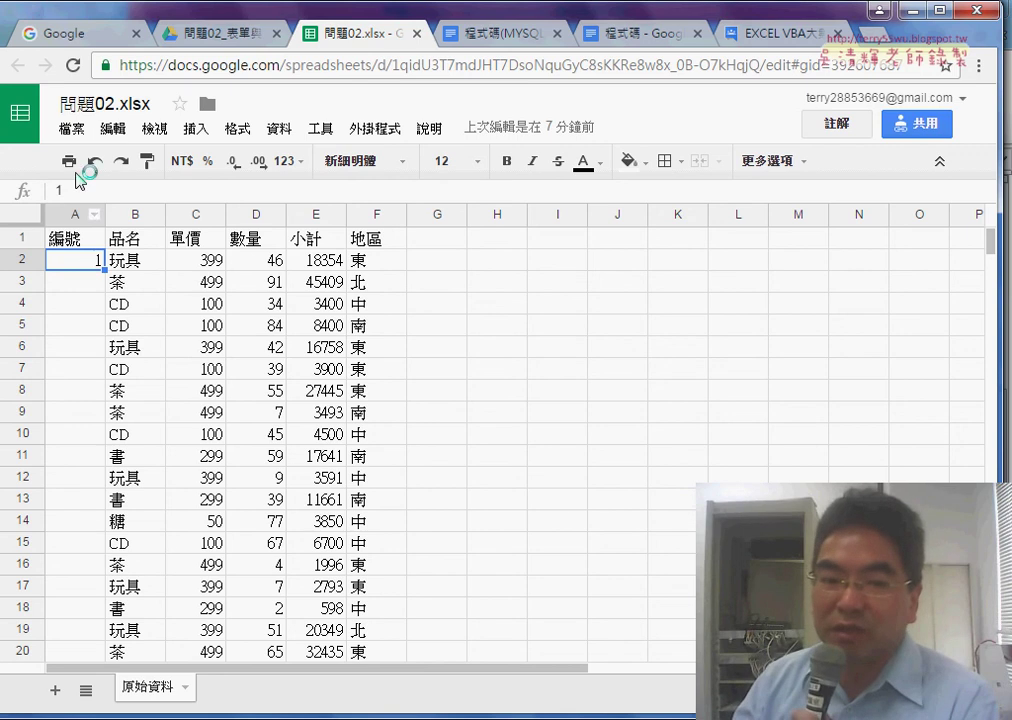
Step: Look over the 檔案 > 下載格式 download formats, then minimize Chrome to bring Excel forward
left_click(74, 132)
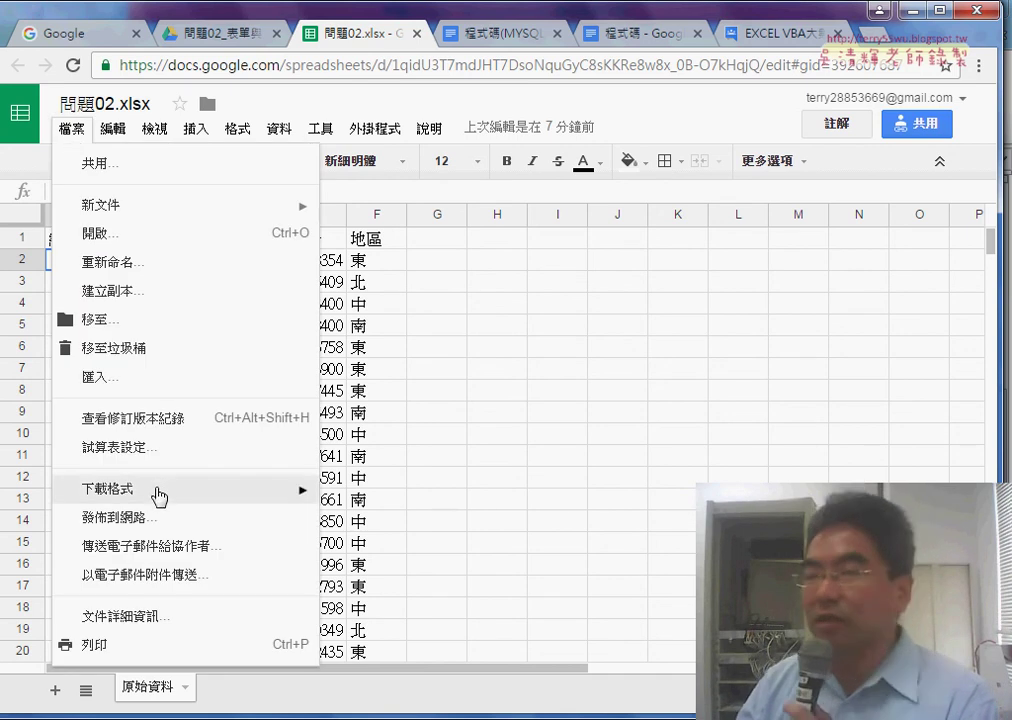
mouse_move(158, 489)
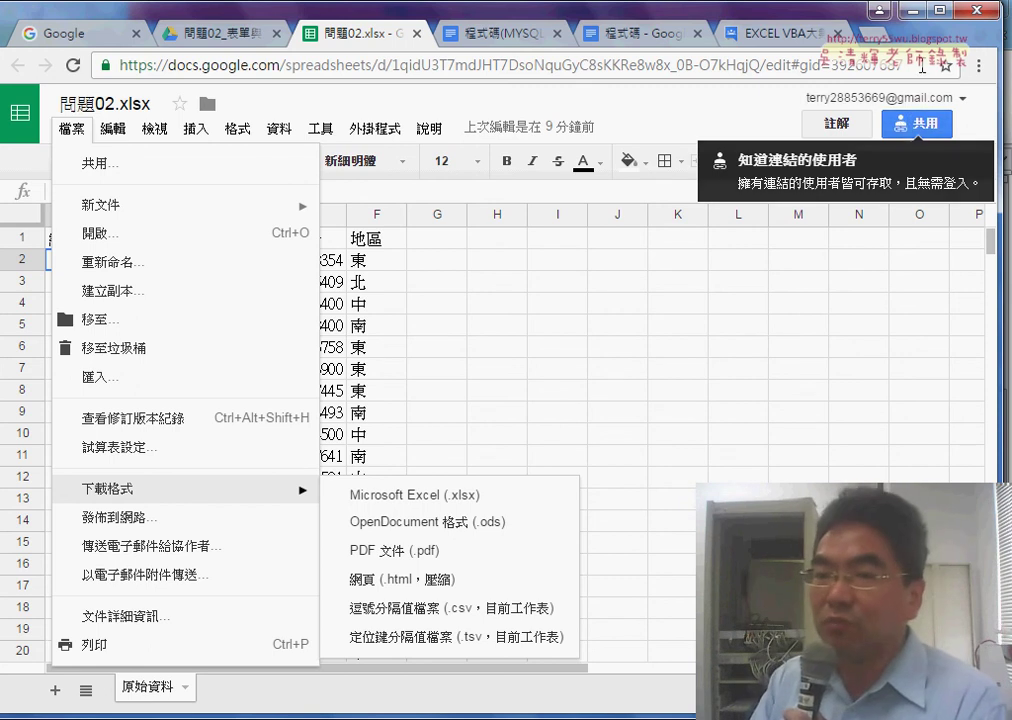
left_click(910, 14)
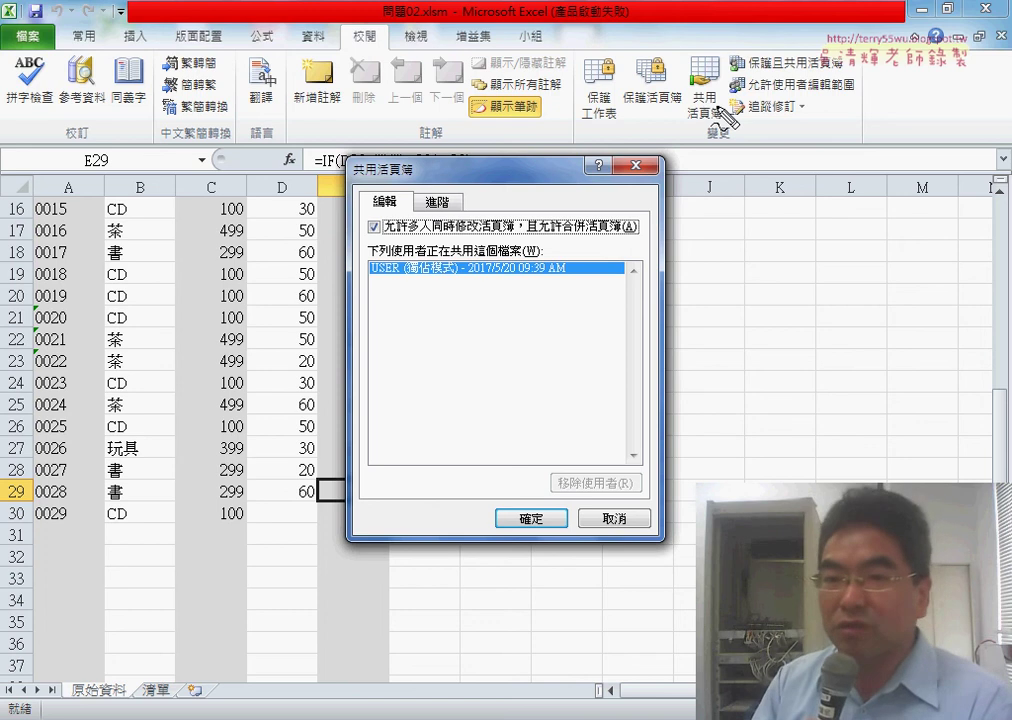
Step: Annotate the 共用活頁簿 multi-user option, clear the ink, and cancel the dialog unchanged
left_click_drag(724, 114, 726, 135)
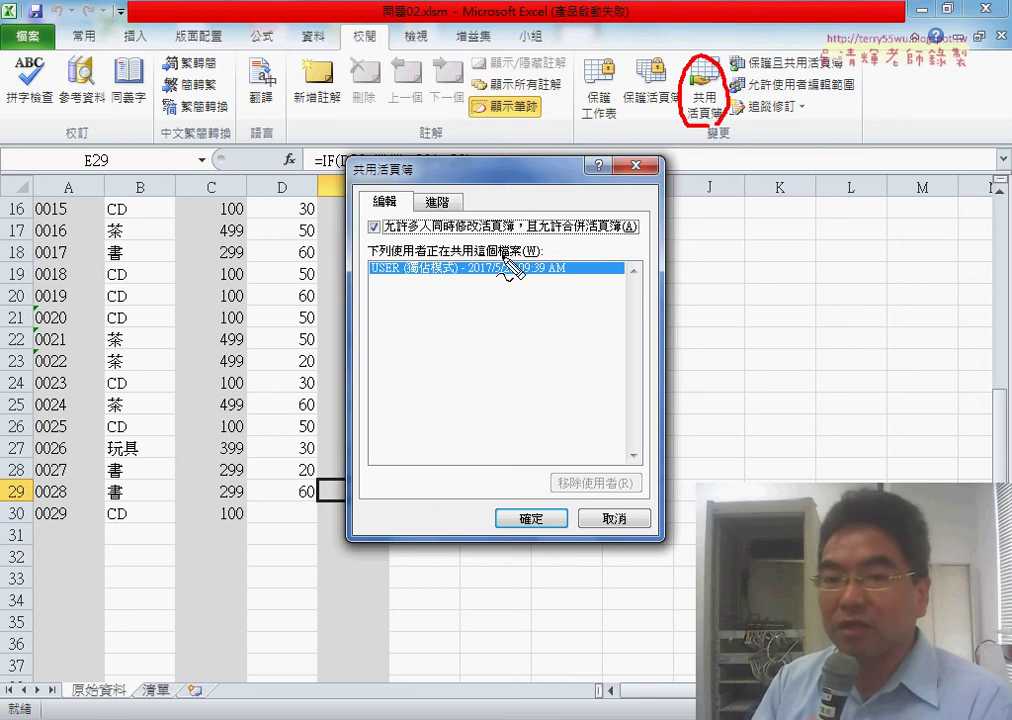
left_click_drag(415, 278, 480, 298)
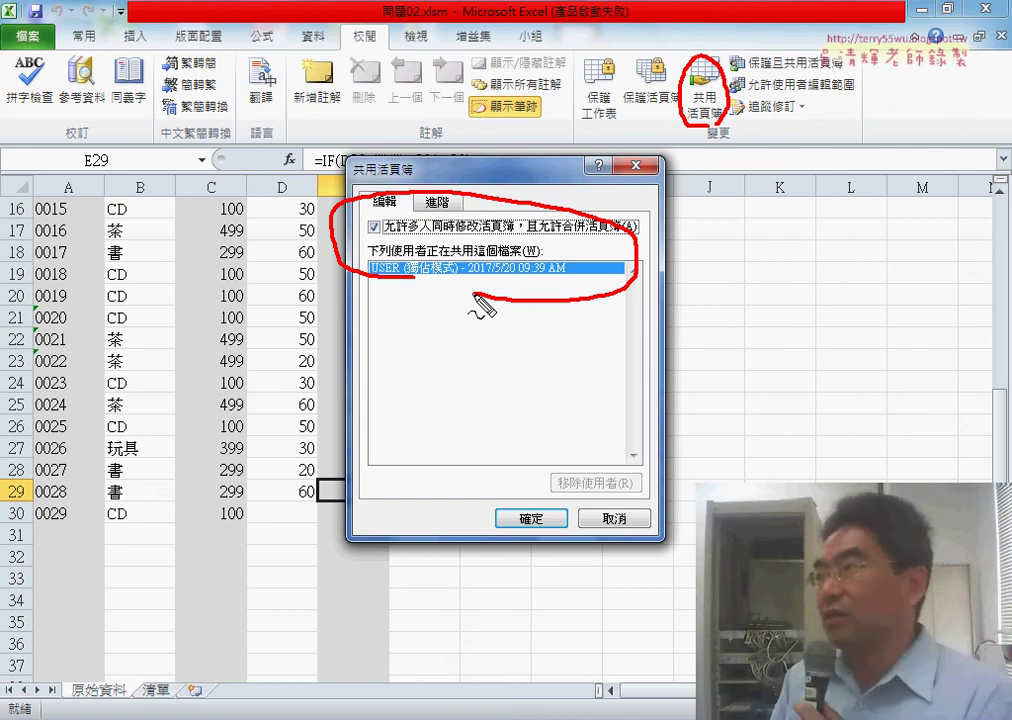
key("Escape")
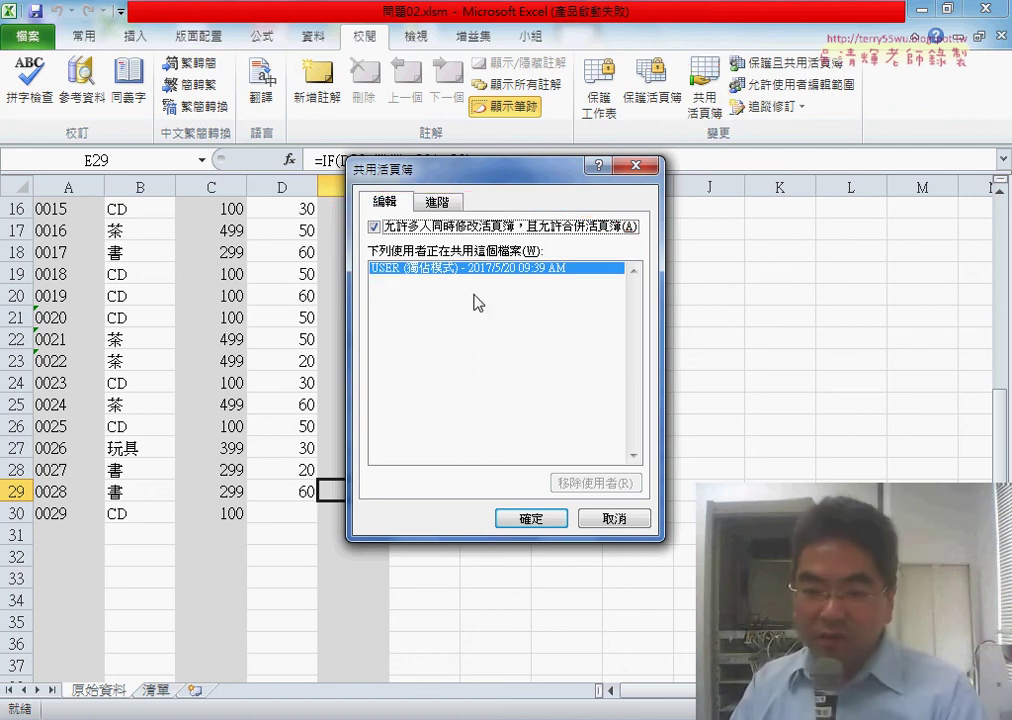
left_click(614, 518)
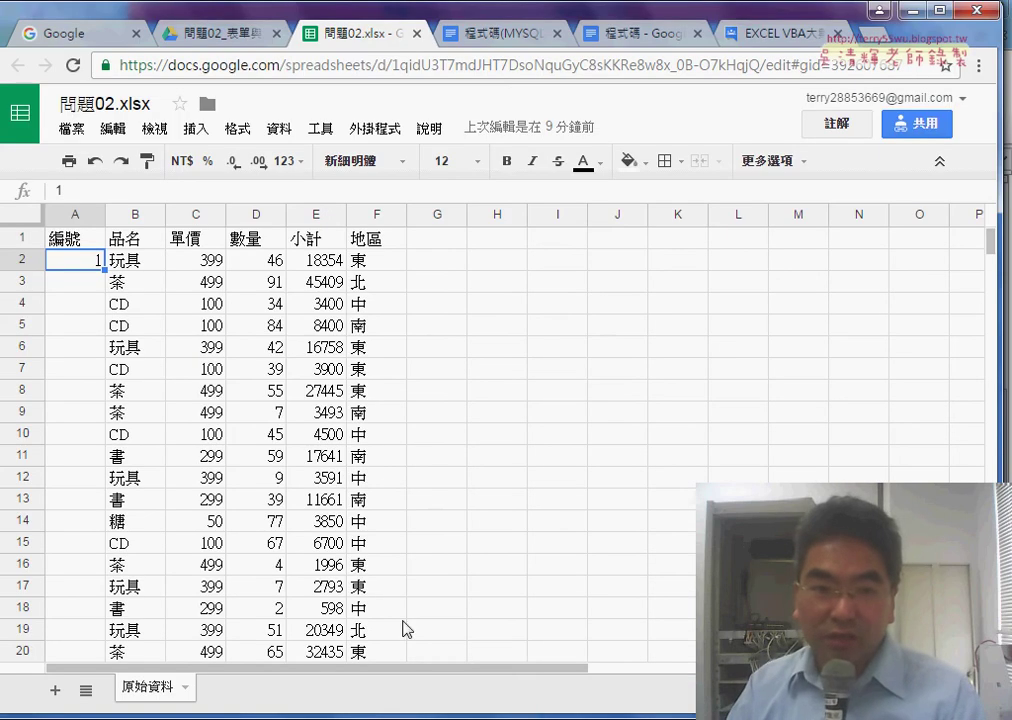
Step: Go into Drive's 問題04_工作表合併 folder, then open the local 問題04.xlsx in Excel
left_click(167, 42)
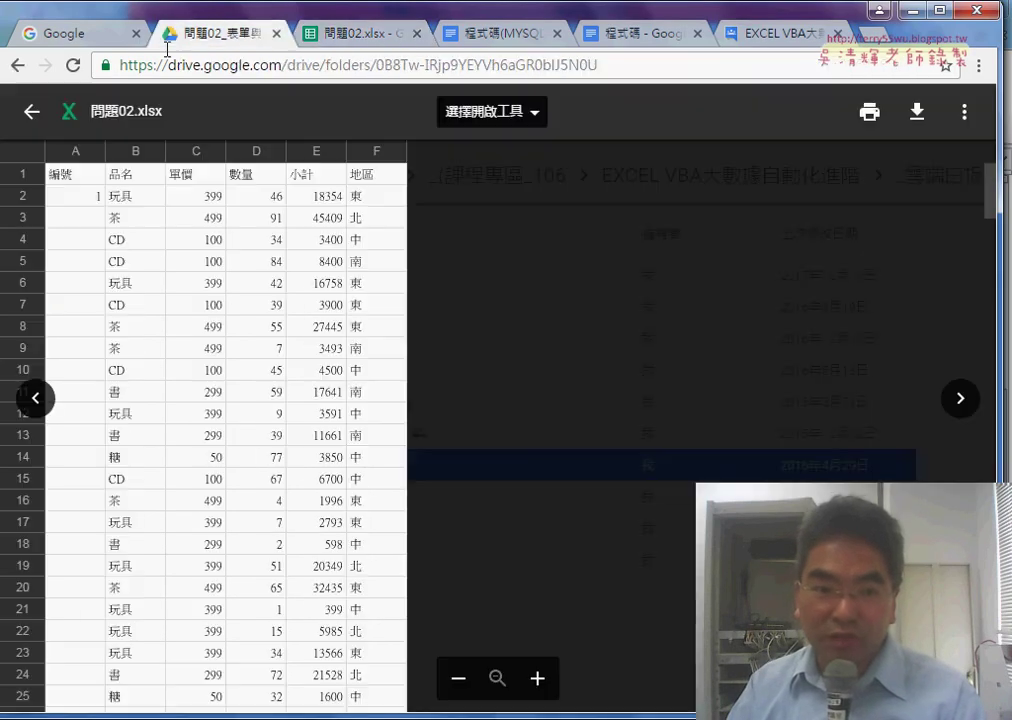
left_click(17, 66)
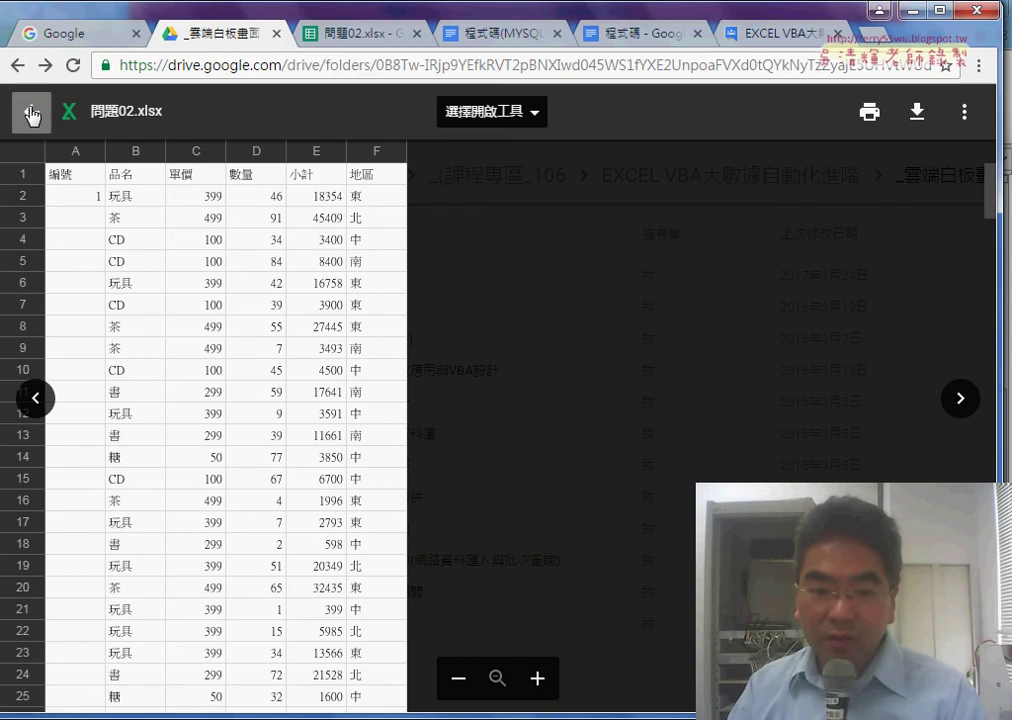
left_click(32, 111)
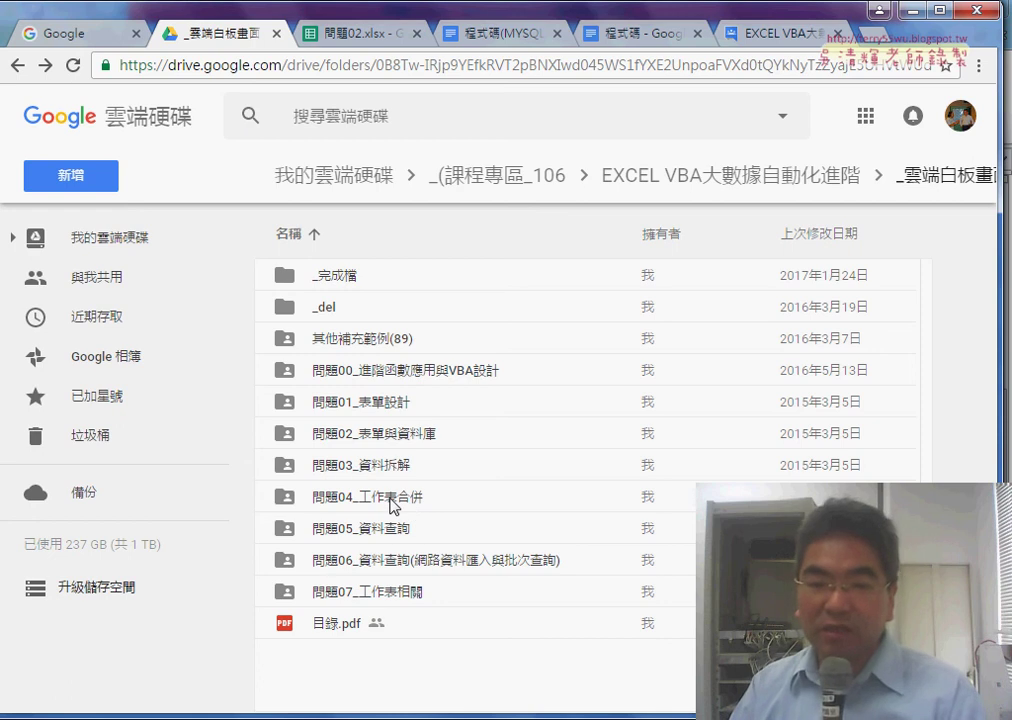
double_click(392, 503)
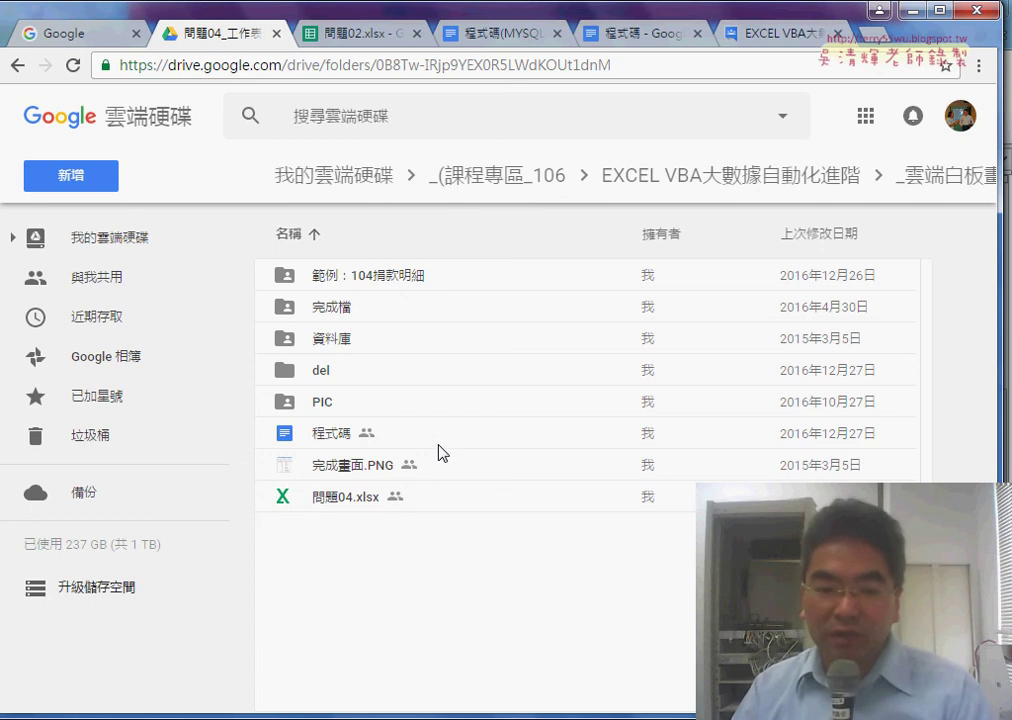
left_click(183, 645)
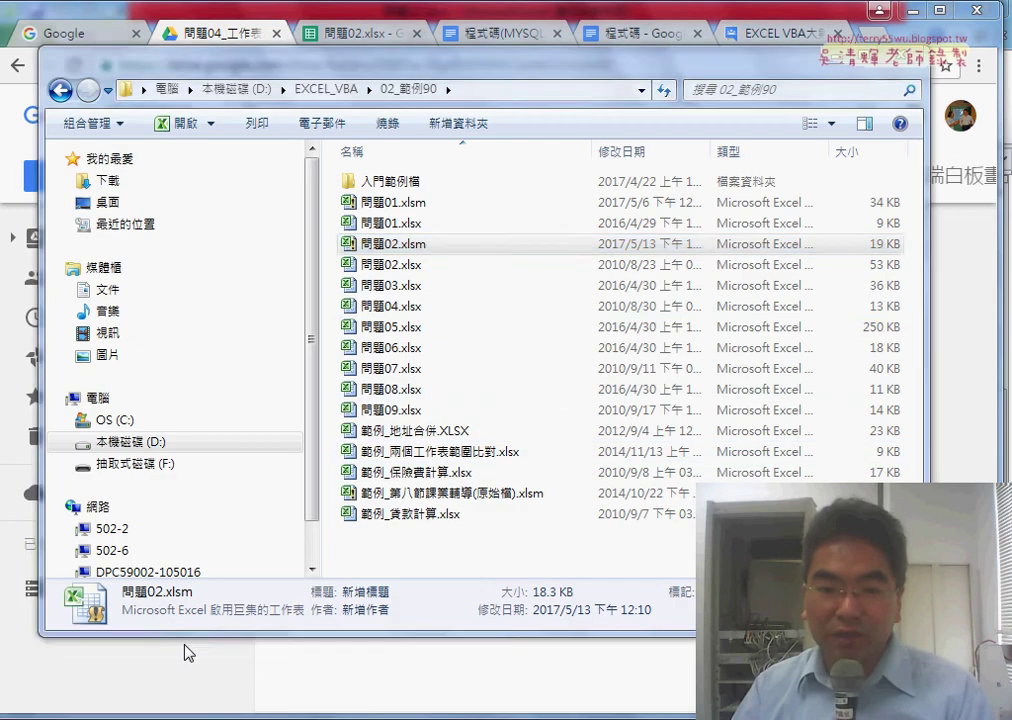
double_click(436, 307)
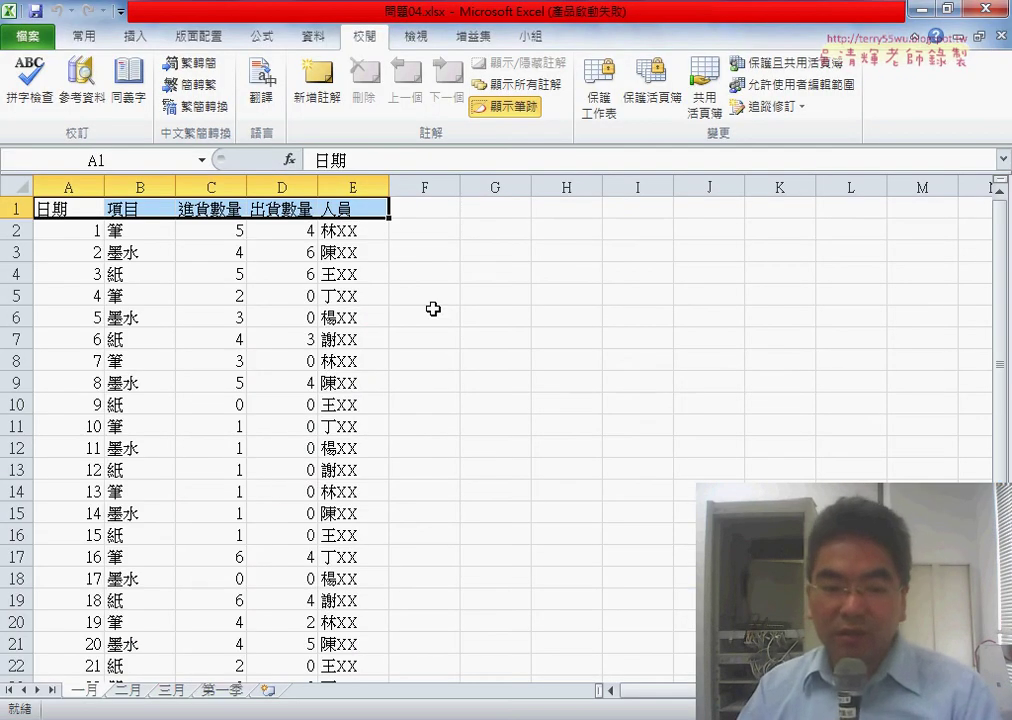
Step: Glance at 二月 and 三月, then find the last 一月 data row and select B30:E31
left_click(128, 690)
left_click(172, 690)
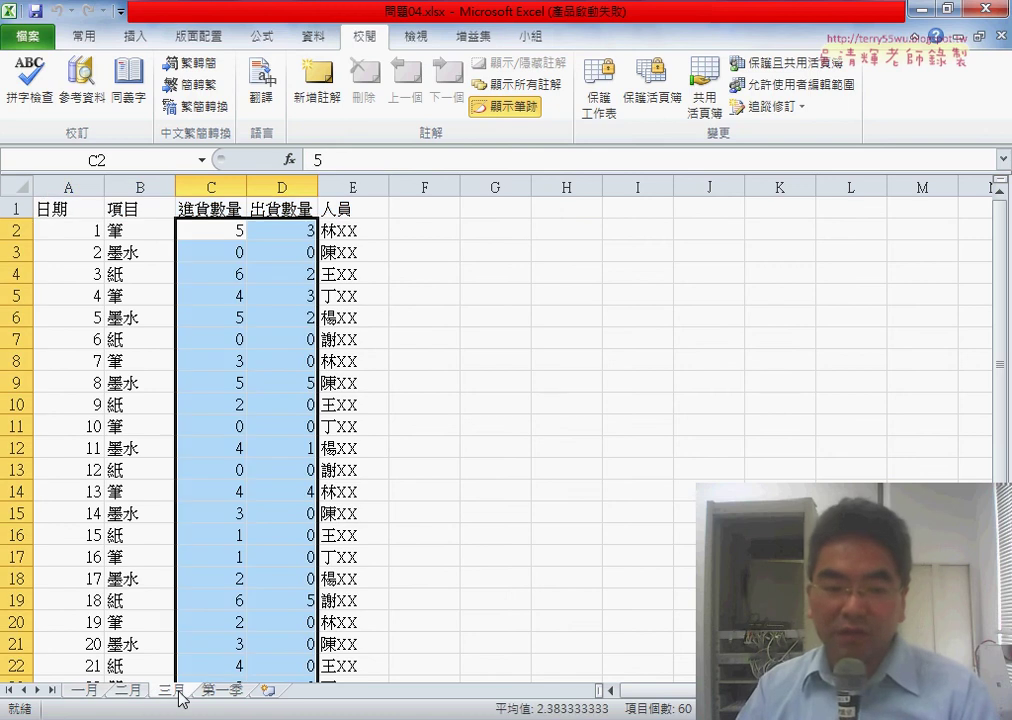
left_click(84, 690)
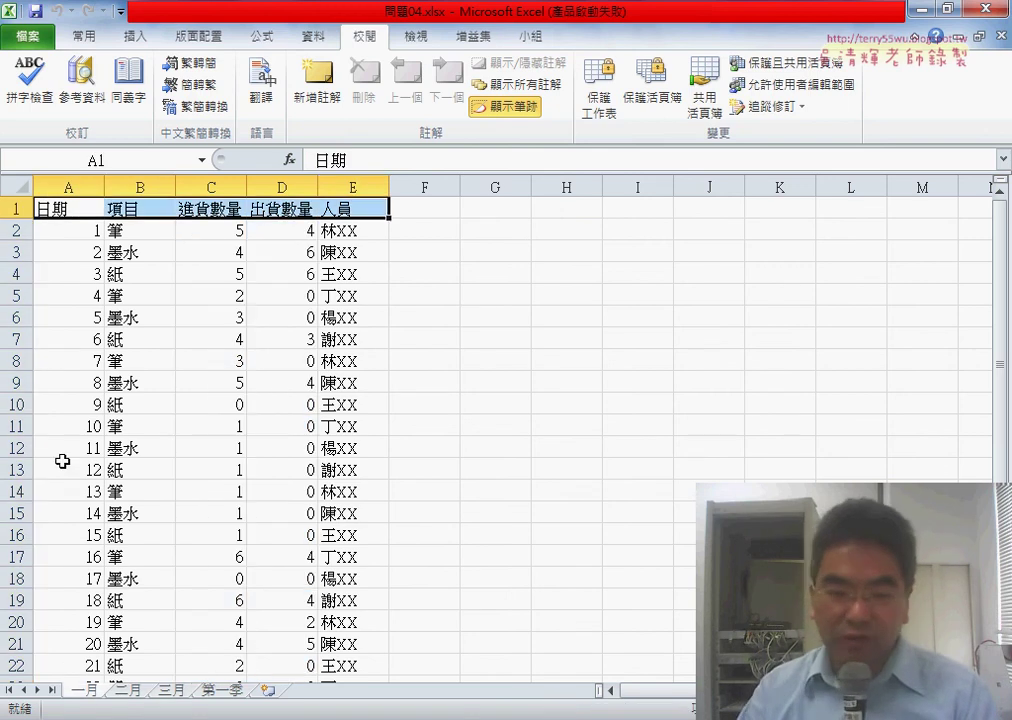
left_click(63, 426)
key("ctrl+Down")
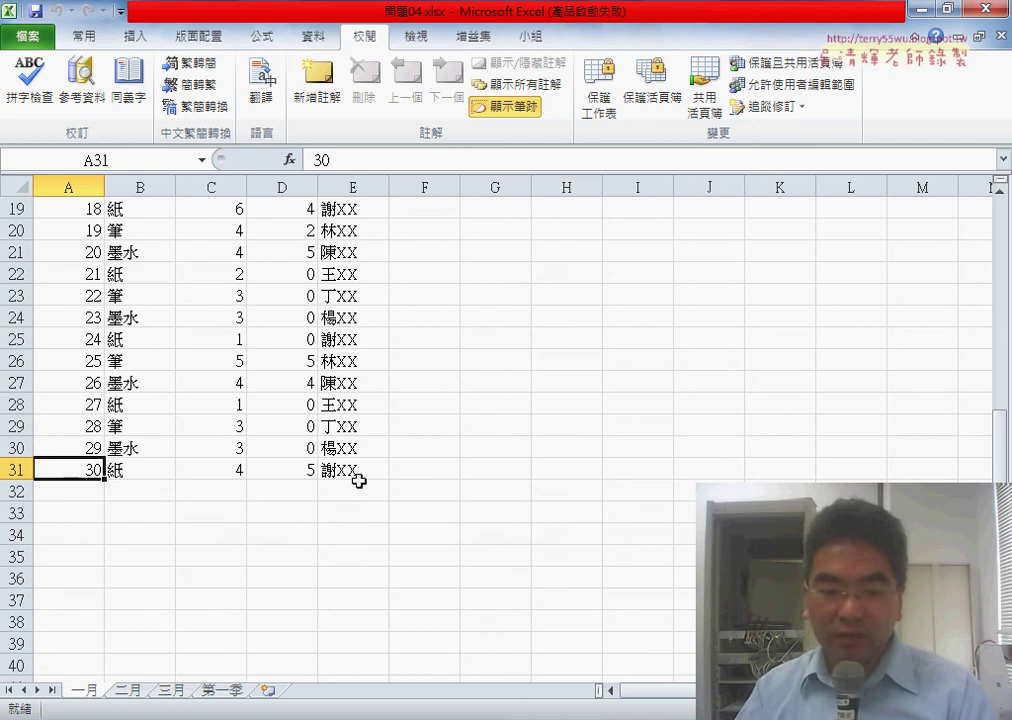
left_click_drag(358, 480, 131, 446)
Step: Confirm 二月 and 三月 also end at row 31, then go to the 第一季 sheet
left_click(127, 690)
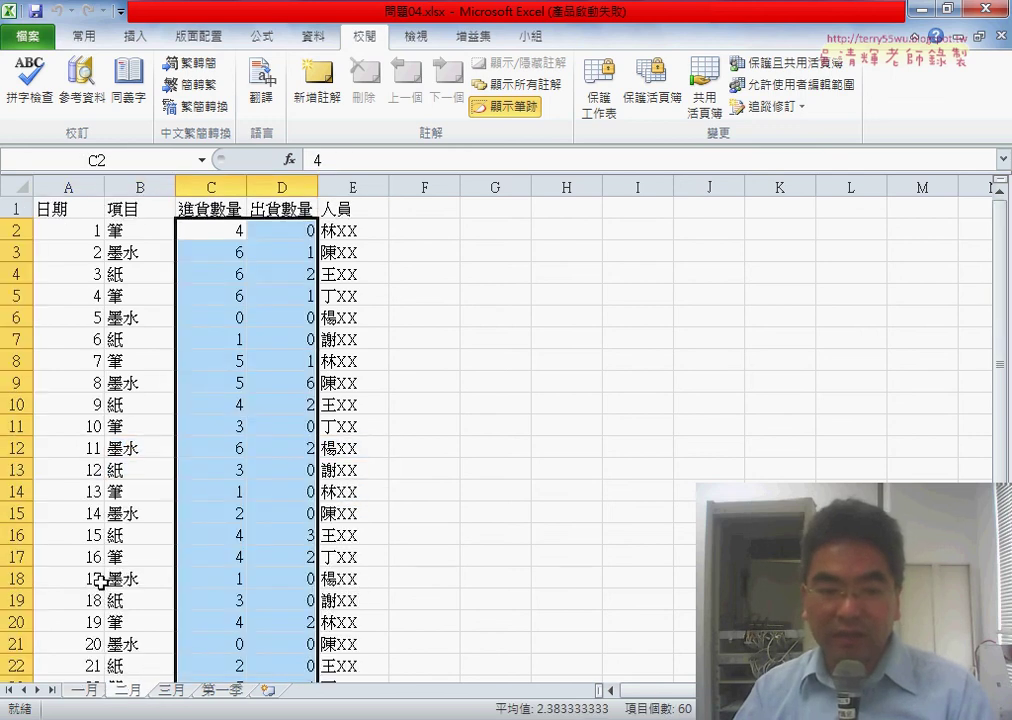
scroll(105, 551, "down", 8)
left_click(60, 339)
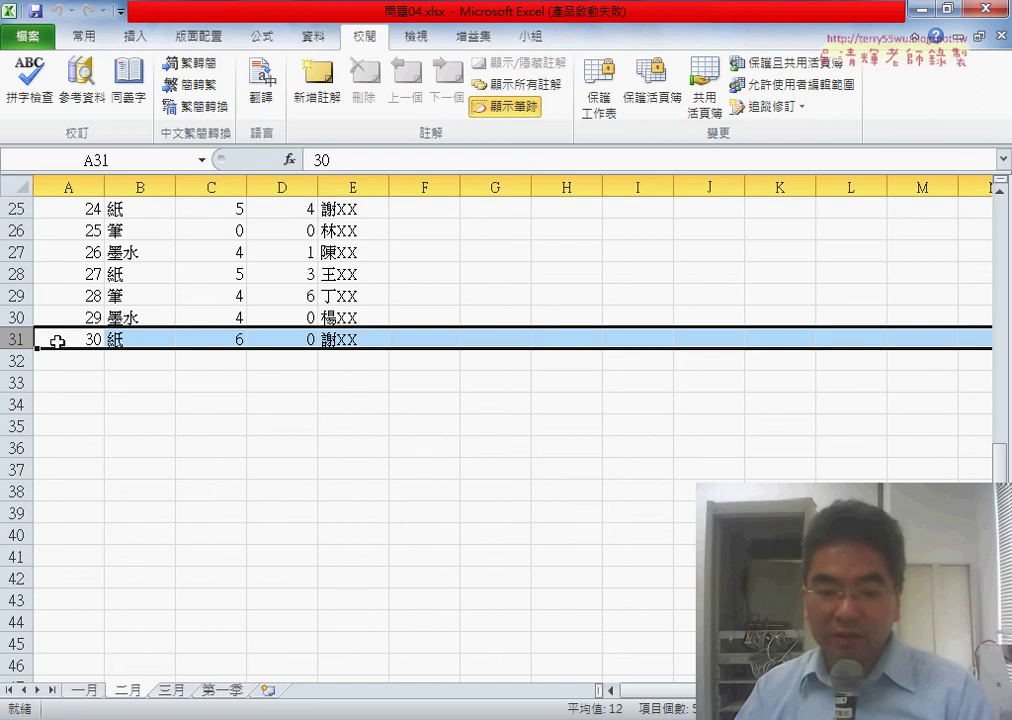
left_click(171, 690)
scroll(158, 605, "down", 4)
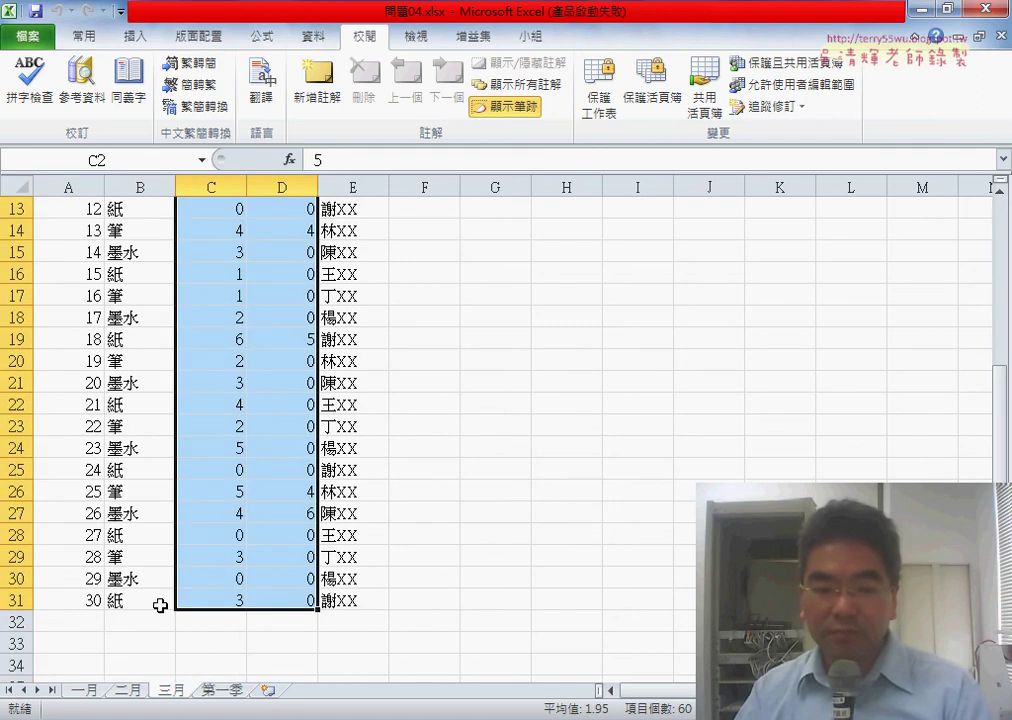
scroll(110, 540, "down", 2)
left_click(84, 474)
left_click(230, 690)
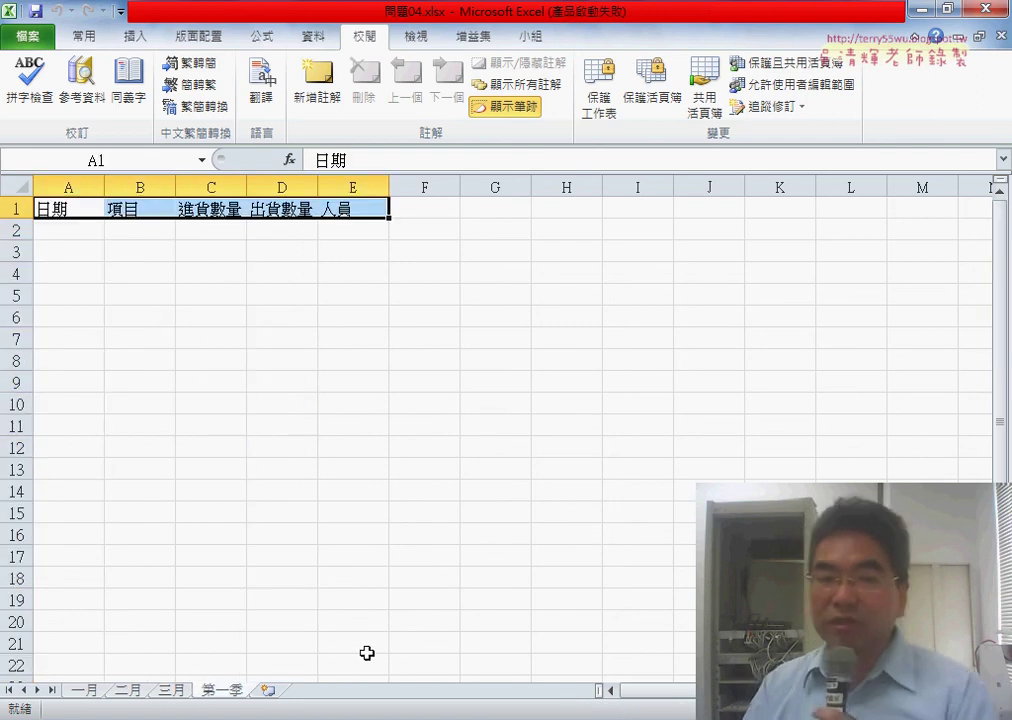
left_click(57, 228)
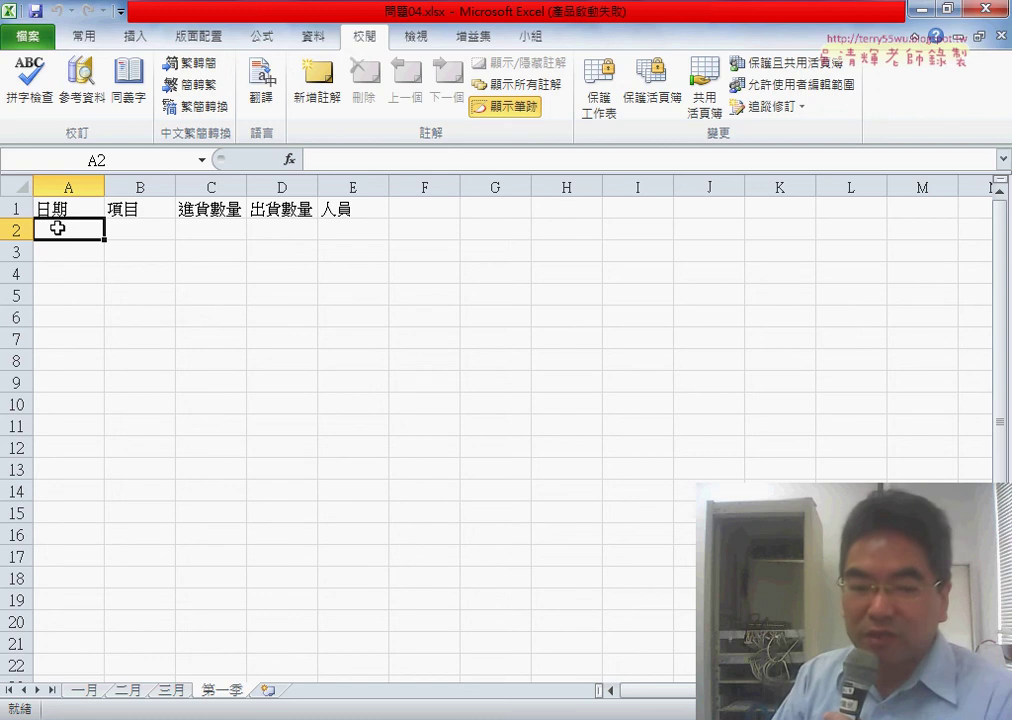
Step: Compare the 一月, 二月 and 三月 sheets against the empty 第一季 sheet
left_click(83, 693)
scroll(189, 607, "up", 6)
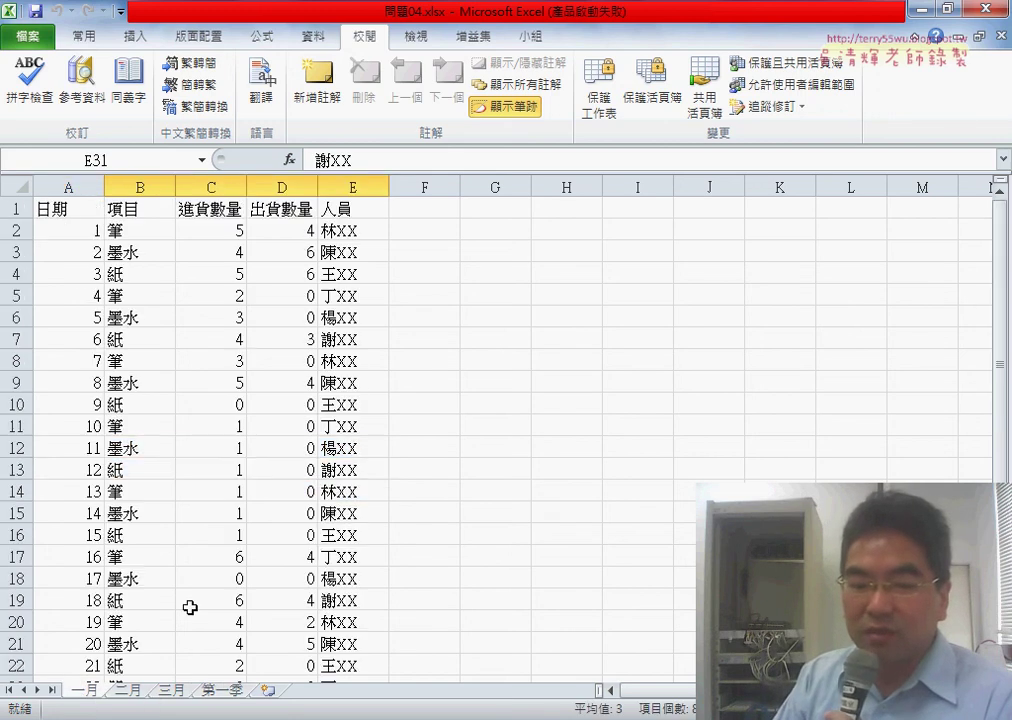
left_click(223, 695)
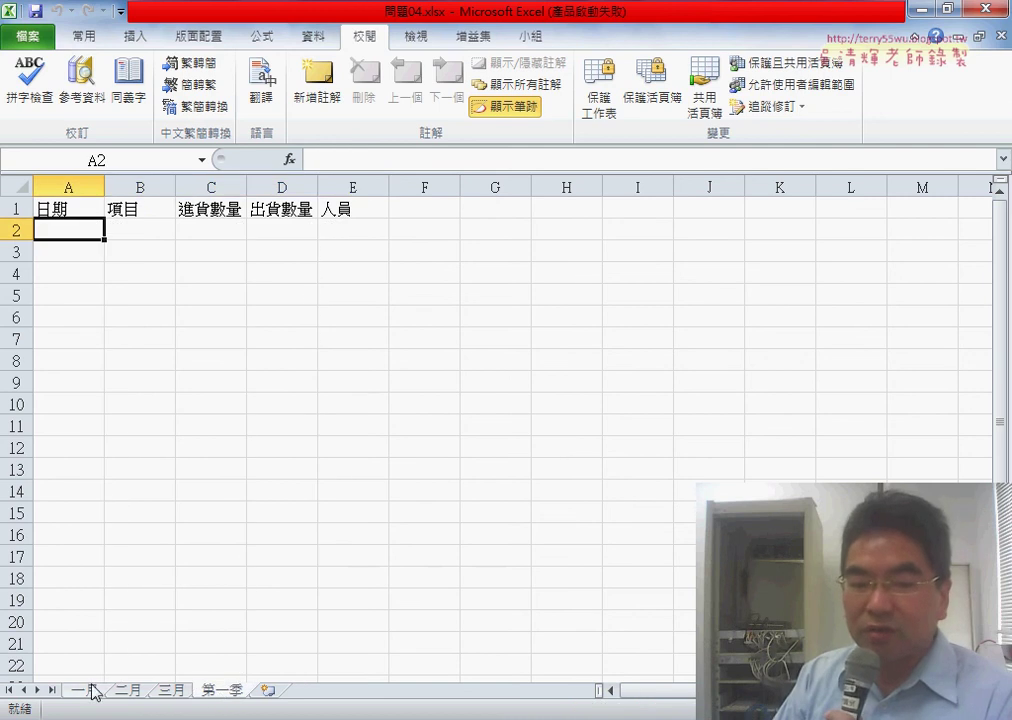
left_click(128, 690)
left_click(170, 690)
left_click(220, 692)
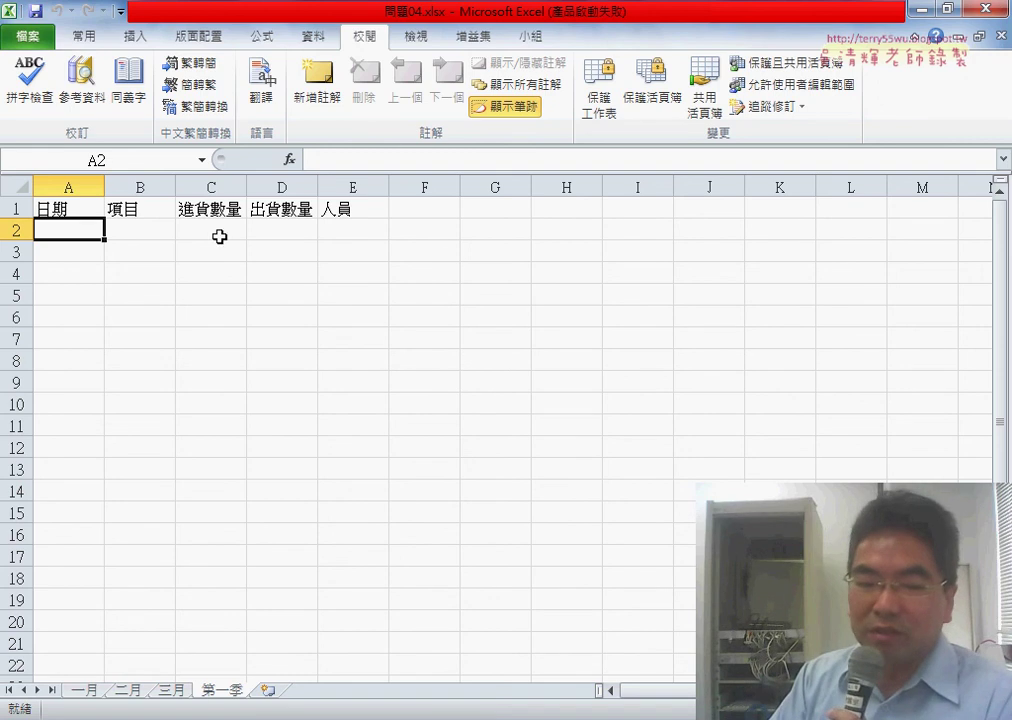
Step: Glance at 一月 and 二月 again, then open the 程式碼 document from Drive
left_click(85, 690)
left_click(127, 690)
left_click(222, 690)
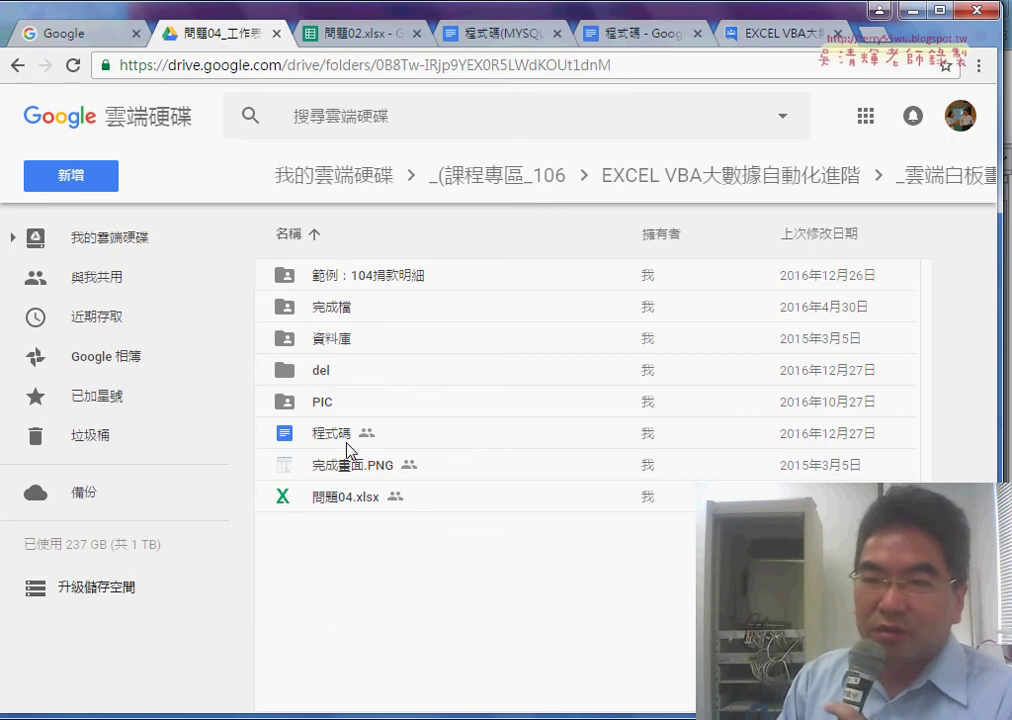
double_click(347, 440)
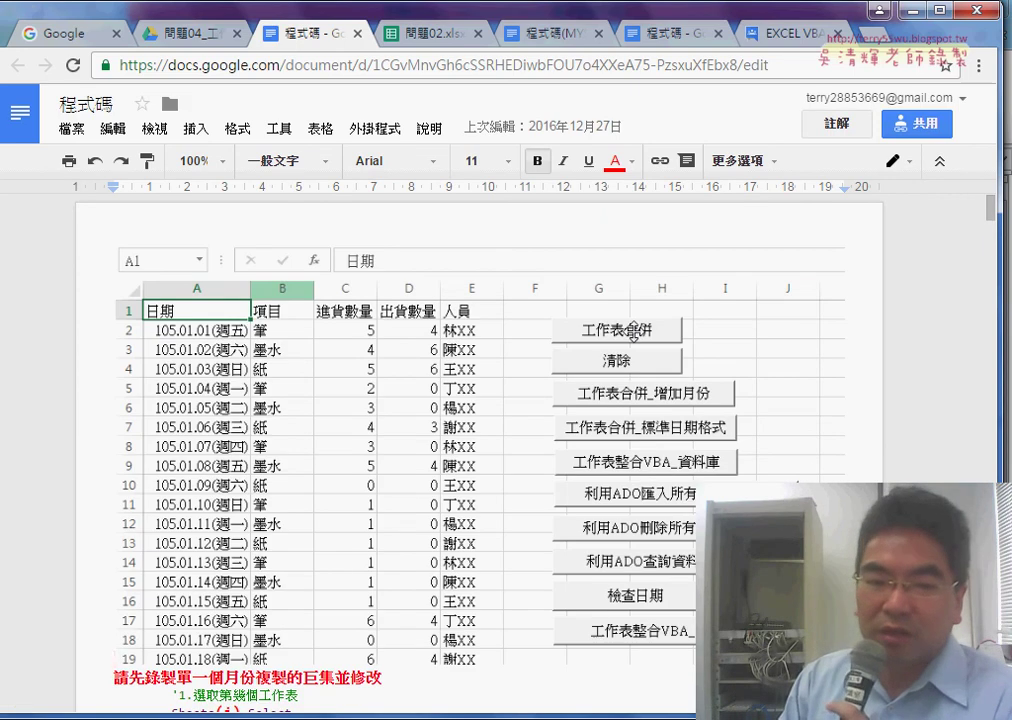
Step: Select the macro text from the red heading through ActiveCell.Offset(1, 0).Select
scroll(632, 333, "down", 5)
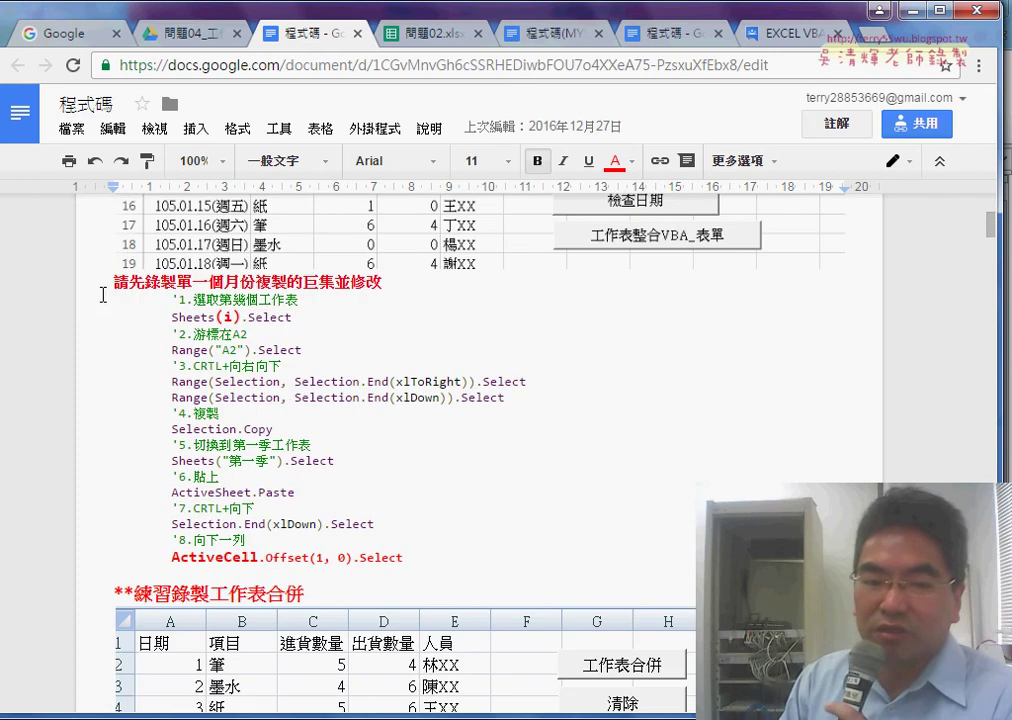
mouse_move(102, 295)
left_mouse_down()
mouse_move(422, 567)
mouse_move(530, 552)
left_mouse_up()
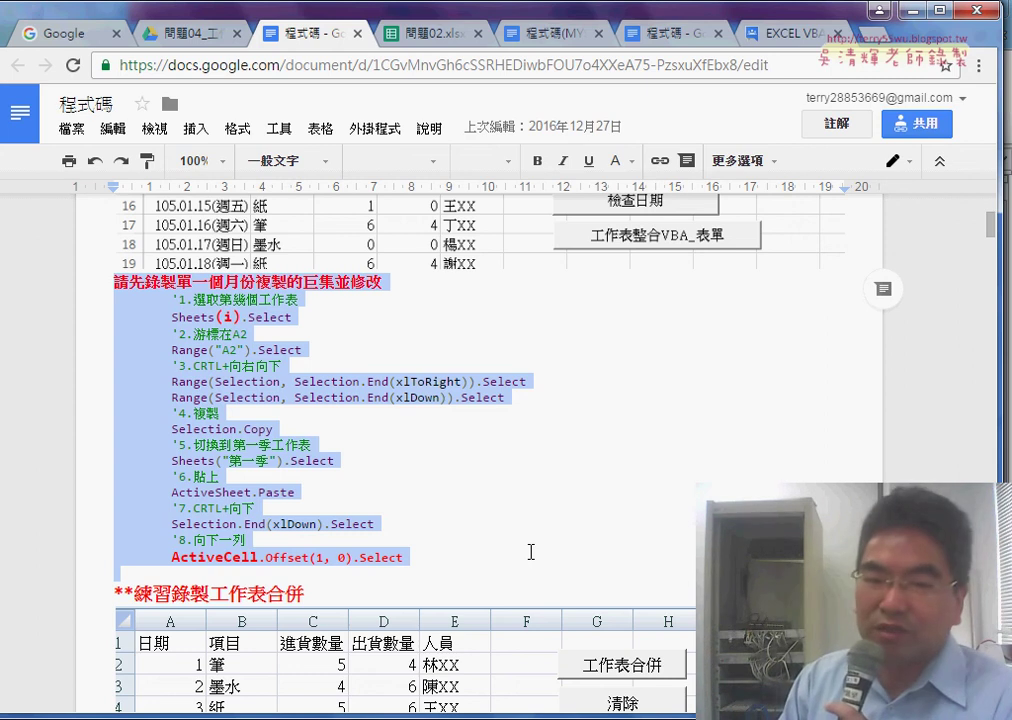
scroll(531, 552, "up", 2)
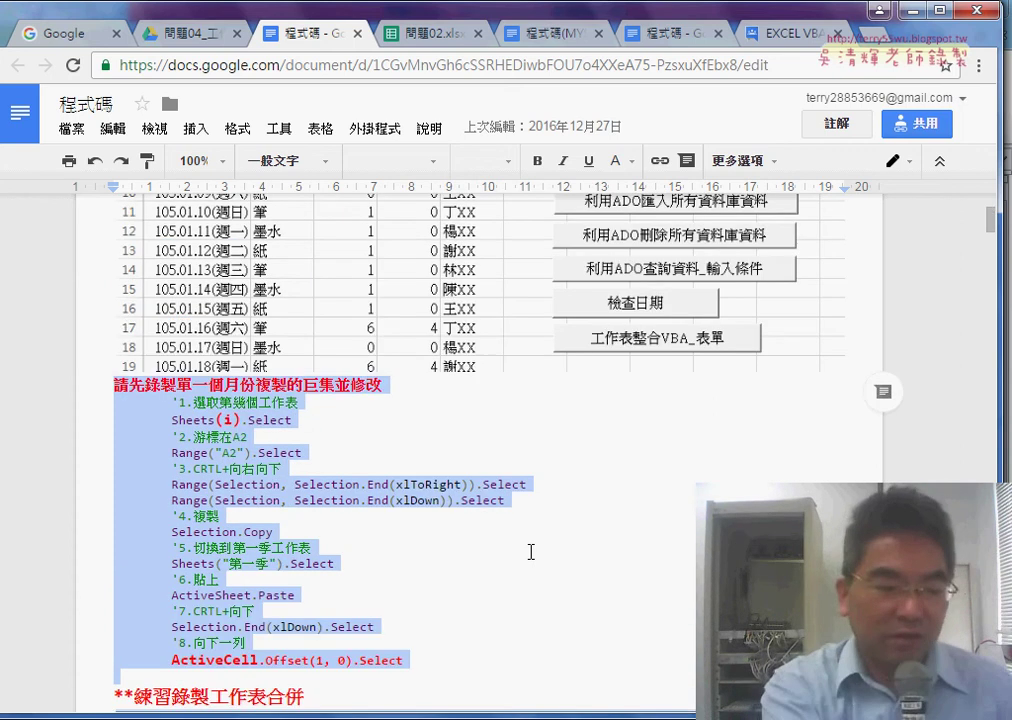
scroll(529, 551, "up", 3)
scroll(529, 551, "up", 2)
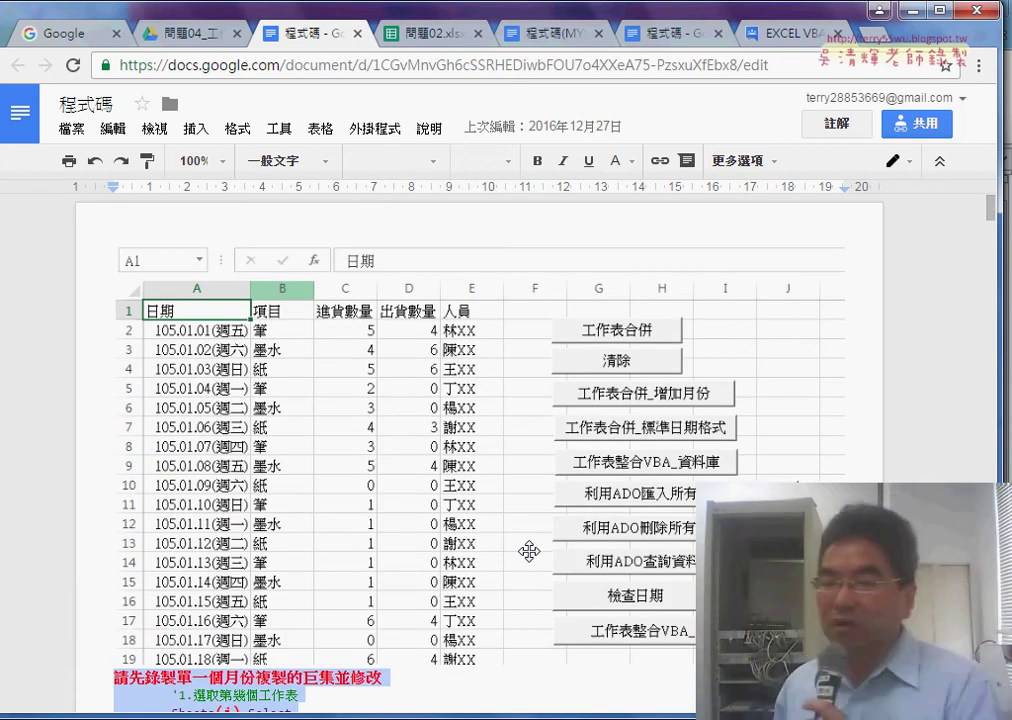